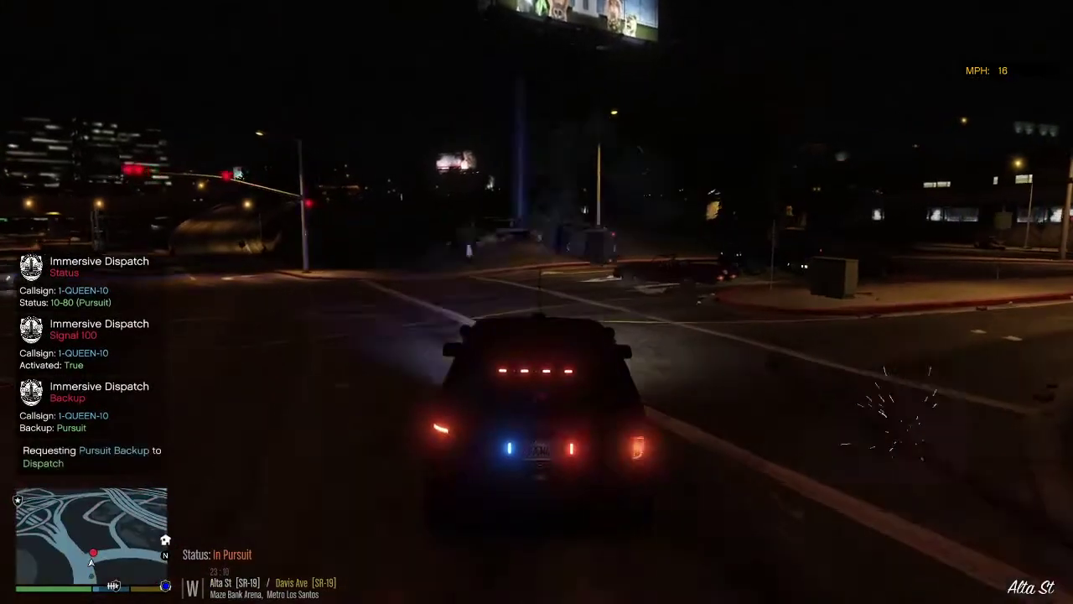
{"action": "key", "text": "s"}
{"action": "key", "text": "d"}
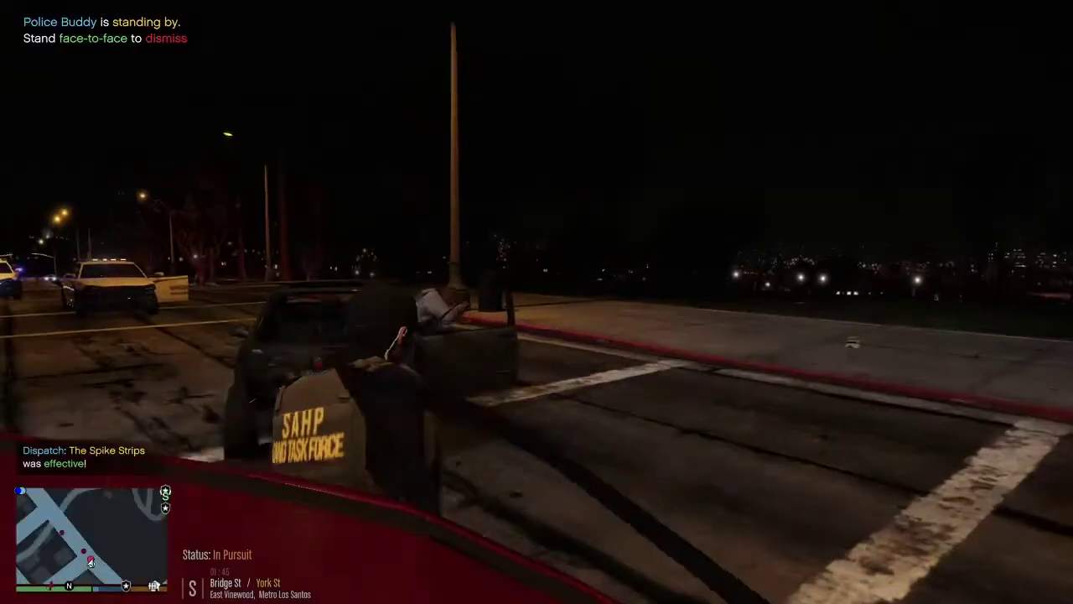
{"action": "key", "text": "Tab"}
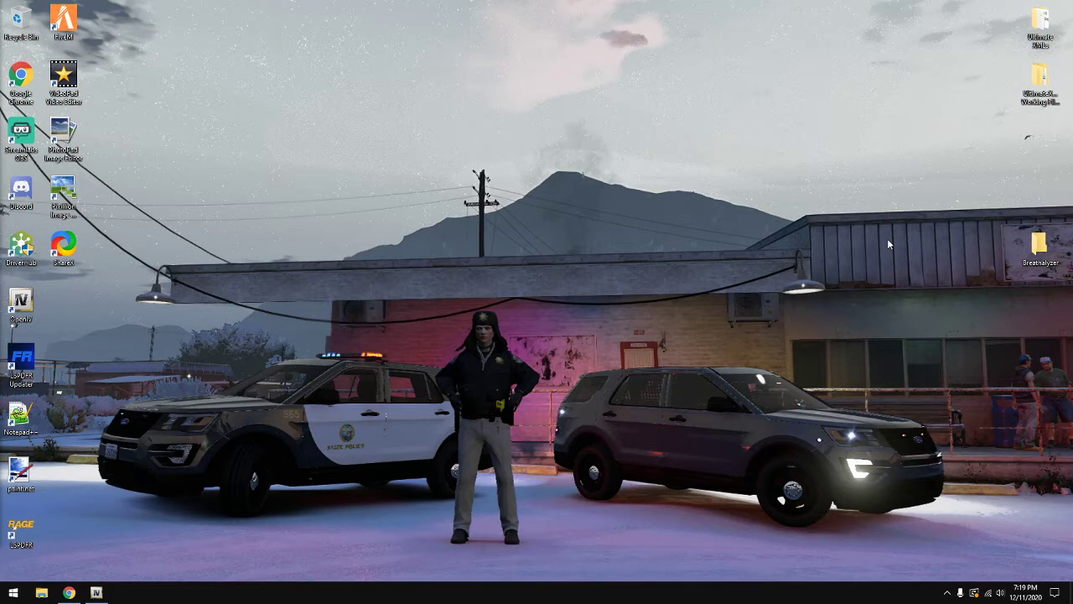
Look over the files in the Breathalyzer folder on the desktop and close the folder
{"action": "double_click", "coordinate": [1038, 247]}
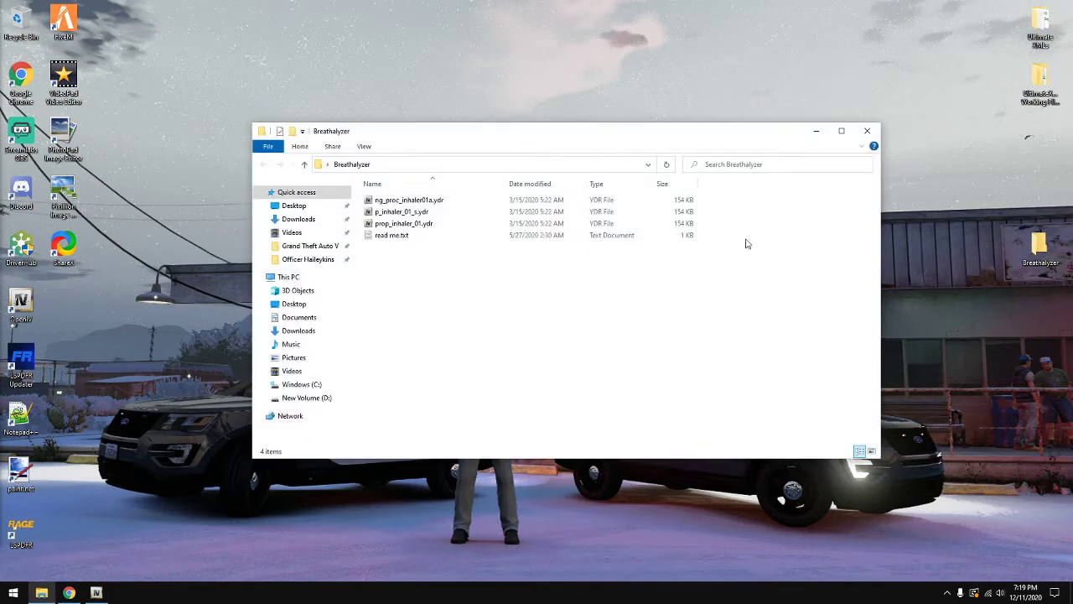
{"action": "left_click_drag", "start_coordinate": [757, 229], "coordinate": [369, 194]}
{"action": "left_click", "coordinate": [410, 246]}
{"action": "left_click", "coordinate": [865, 131]}
Switch to Chrome and view the enlarged preview image on the Breathalyzer 1.0.0 mod page
{"action": "left_click", "coordinate": [69, 593]}
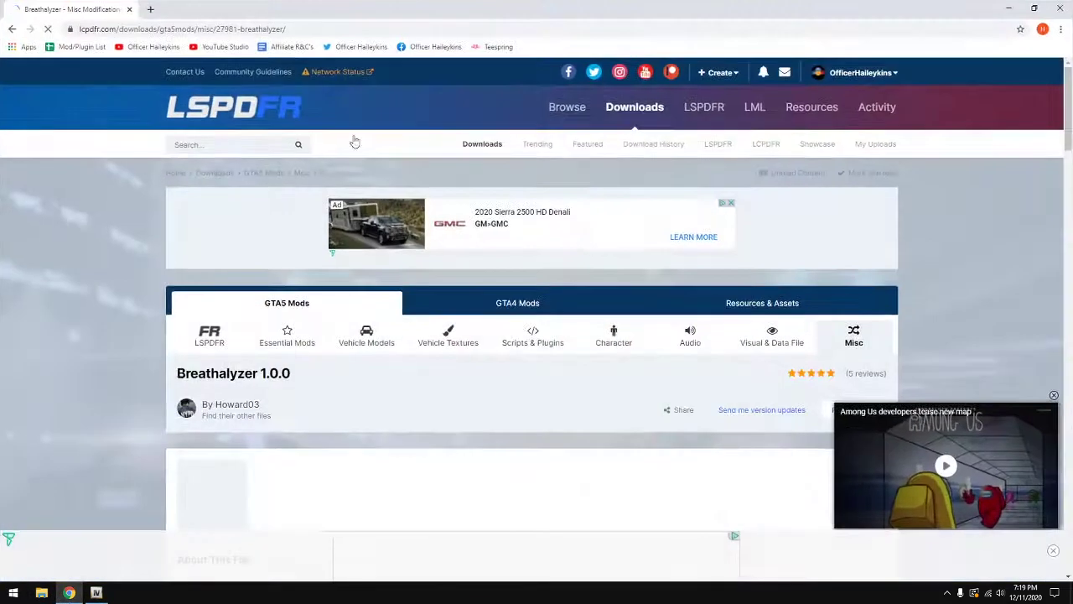
{"action": "left_click", "coordinate": [1054, 396]}
{"action": "scroll", "coordinate": [393, 372], "scroll_direction": "down", "scroll_amount": 2}
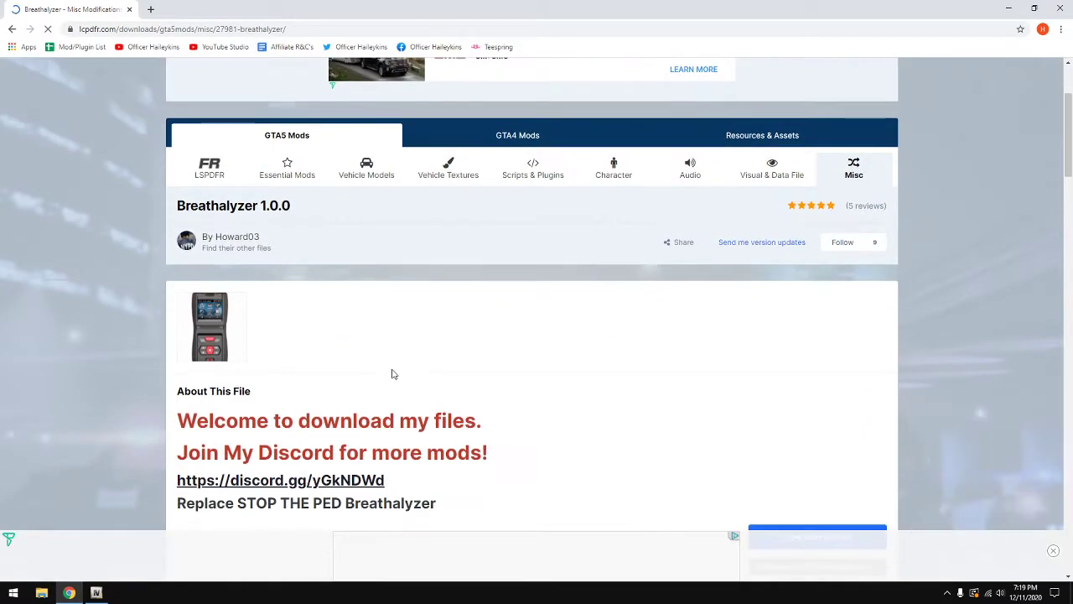
{"action": "left_click", "coordinate": [217, 342]}
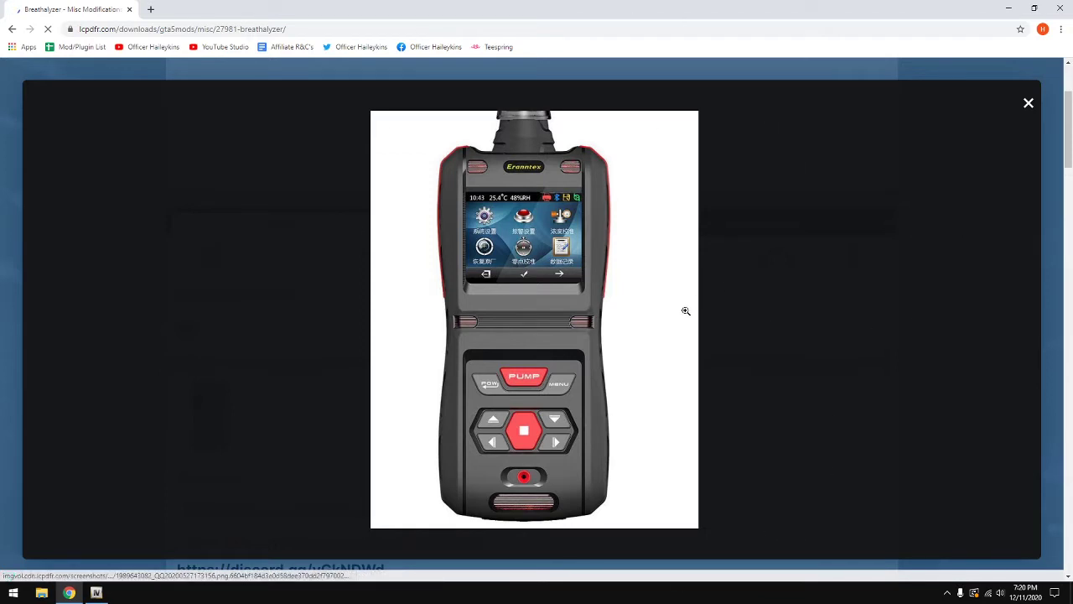
{"action": "left_click", "coordinate": [1029, 104]}
Review the mod's description, file information and list of included files on the Breathalyzer page
{"action": "scroll", "coordinate": [469, 362], "scroll_direction": "down", "scroll_amount": 3}
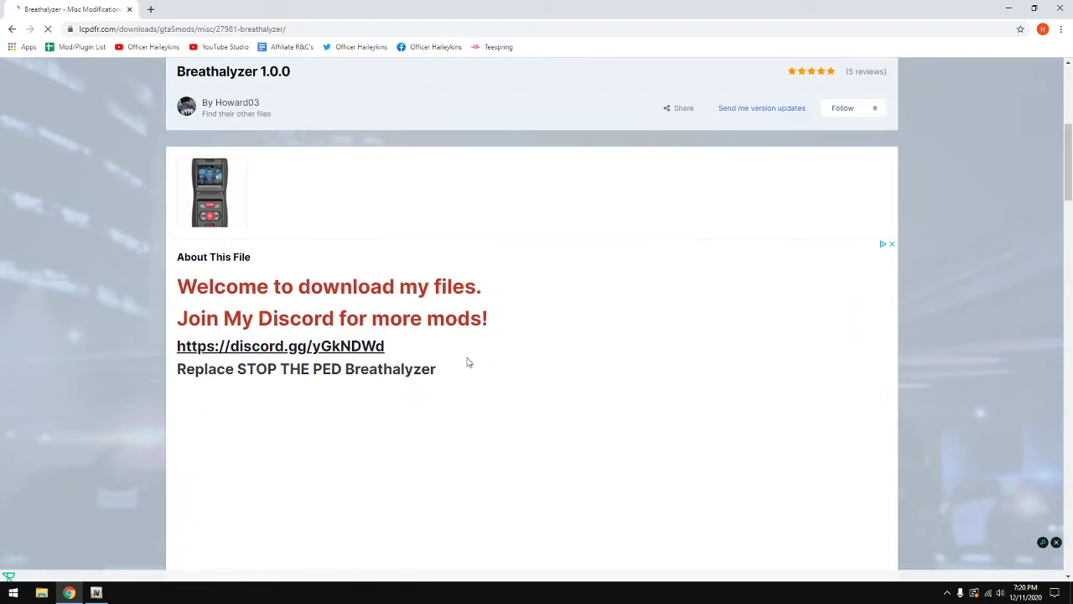
{"action": "scroll", "coordinate": [469, 362], "scroll_direction": "down", "scroll_amount": 2}
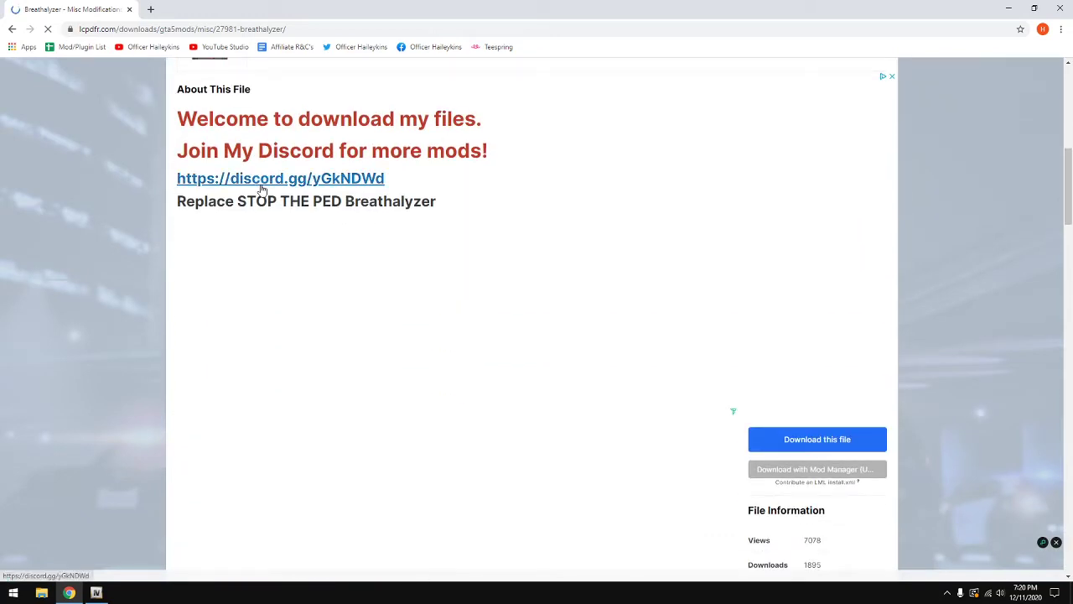
{"action": "scroll", "coordinate": [282, 190], "scroll_direction": "up", "scroll_amount": 4}
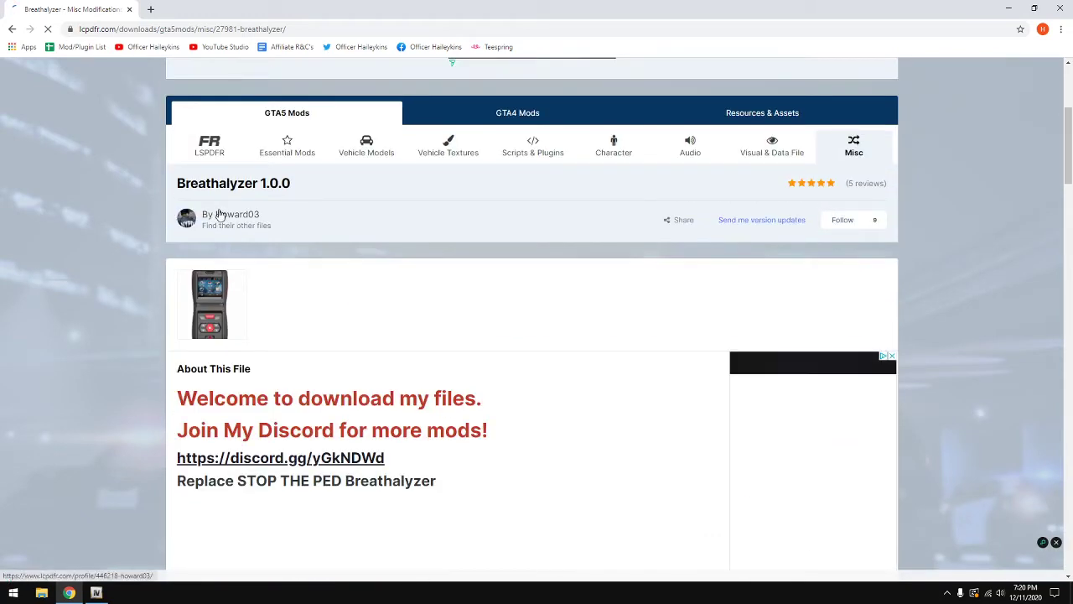
{"action": "scroll", "coordinate": [426, 321], "scroll_direction": "down", "scroll_amount": 9}
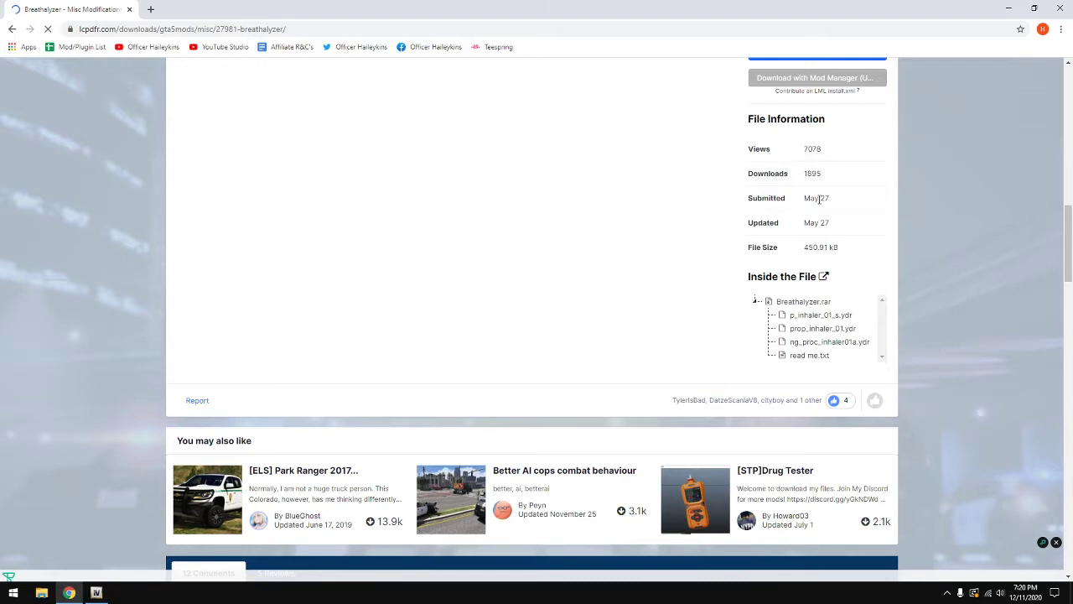
{"action": "left_click_drag", "start_coordinate": [820, 199], "coordinate": [903, 219]}
{"action": "left_click", "coordinate": [894, 259]}
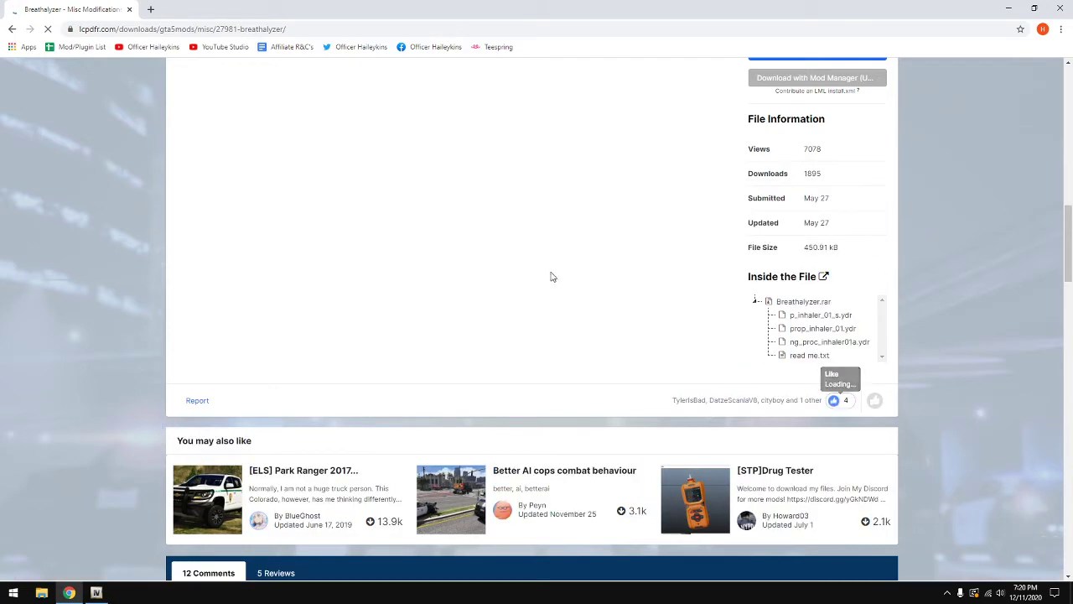
{"action": "scroll", "coordinate": [539, 282], "scroll_direction": "down", "scroll_amount": 4}
{"action": "scroll", "coordinate": [508, 316], "scroll_direction": "up", "scroll_amount": 10}
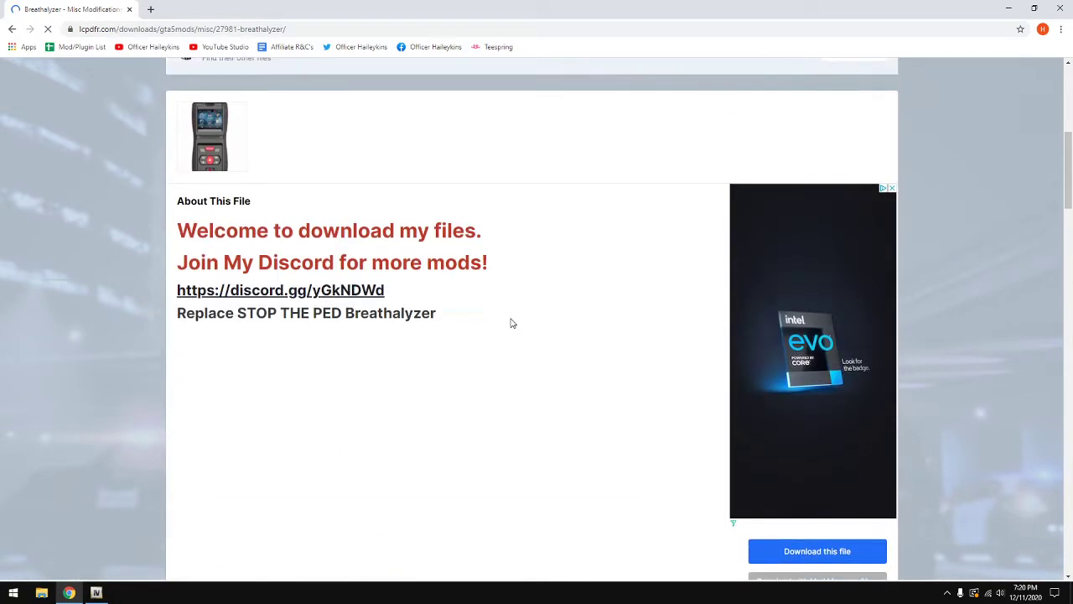
{"action": "scroll", "coordinate": [513, 323], "scroll_direction": "up", "scroll_amount": 4}
Read through the comments on the Breathalyzer mod and close the browser
{"action": "scroll", "coordinate": [503, 328], "scroll_direction": "down", "scroll_amount": 14}
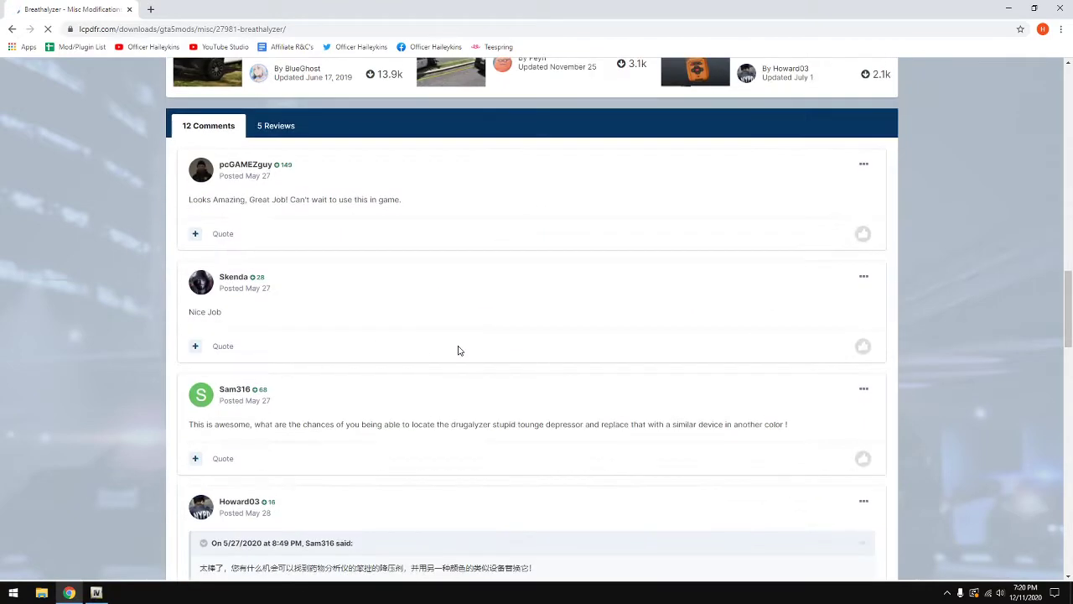
{"action": "scroll", "coordinate": [458, 351], "scroll_direction": "down", "scroll_amount": 3}
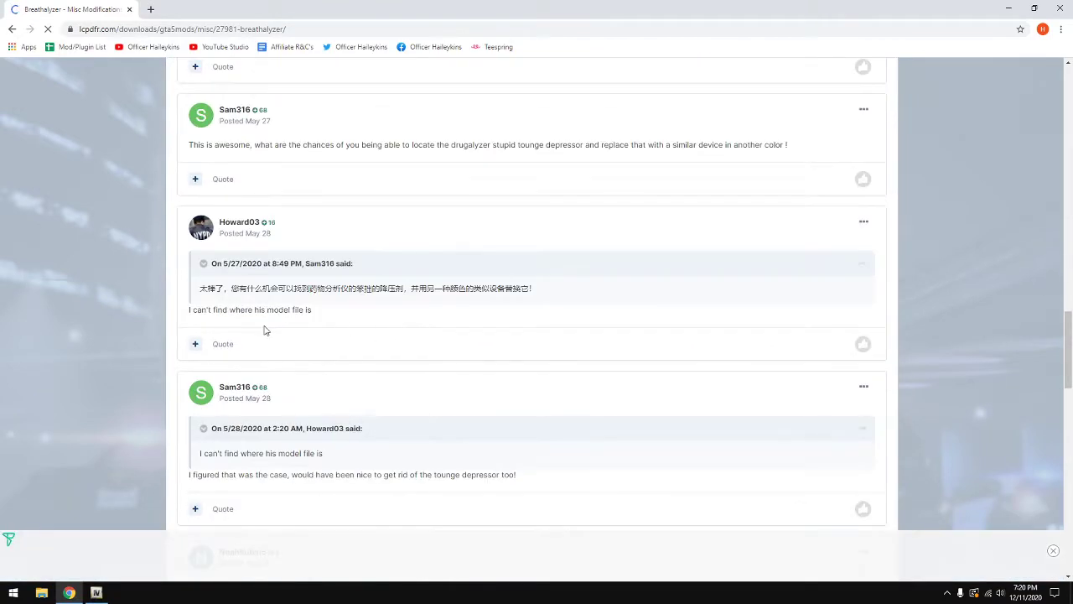
{"action": "scroll", "coordinate": [431, 355], "scroll_direction": "down", "scroll_amount": 1}
{"action": "scroll", "coordinate": [271, 227], "scroll_direction": "up", "scroll_amount": 2}
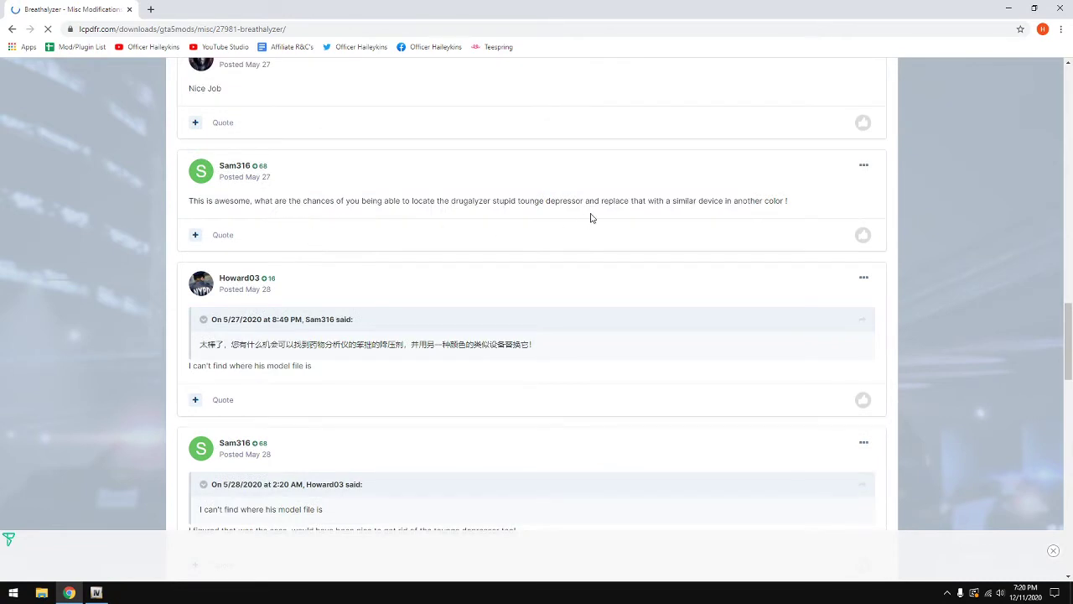
{"action": "scroll", "coordinate": [667, 218], "scroll_direction": "down", "scroll_amount": 5}
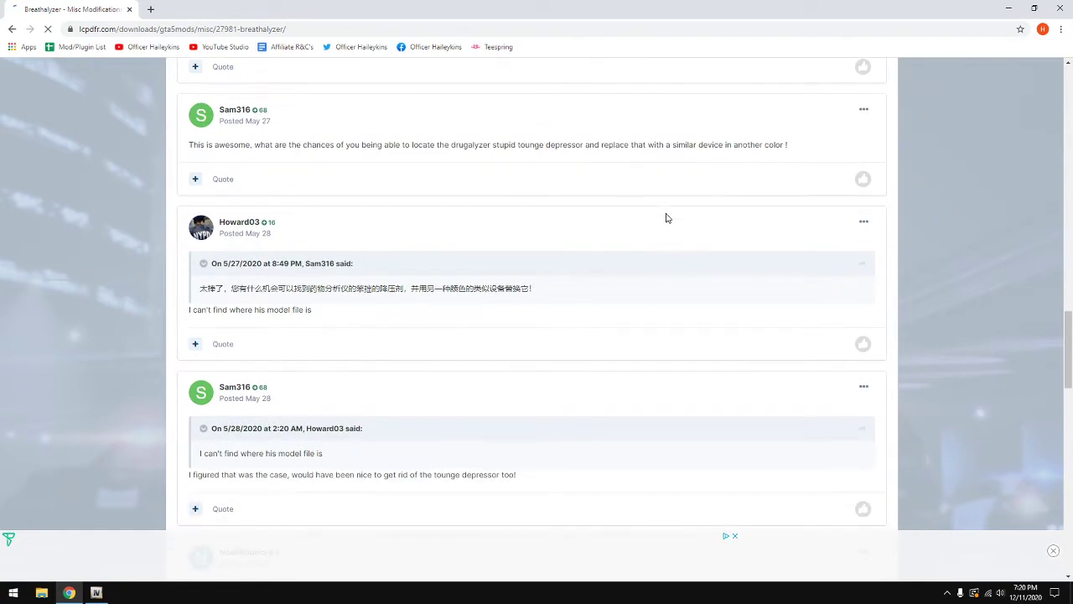
{"action": "scroll", "coordinate": [351, 421], "scroll_direction": "down", "scroll_amount": 4}
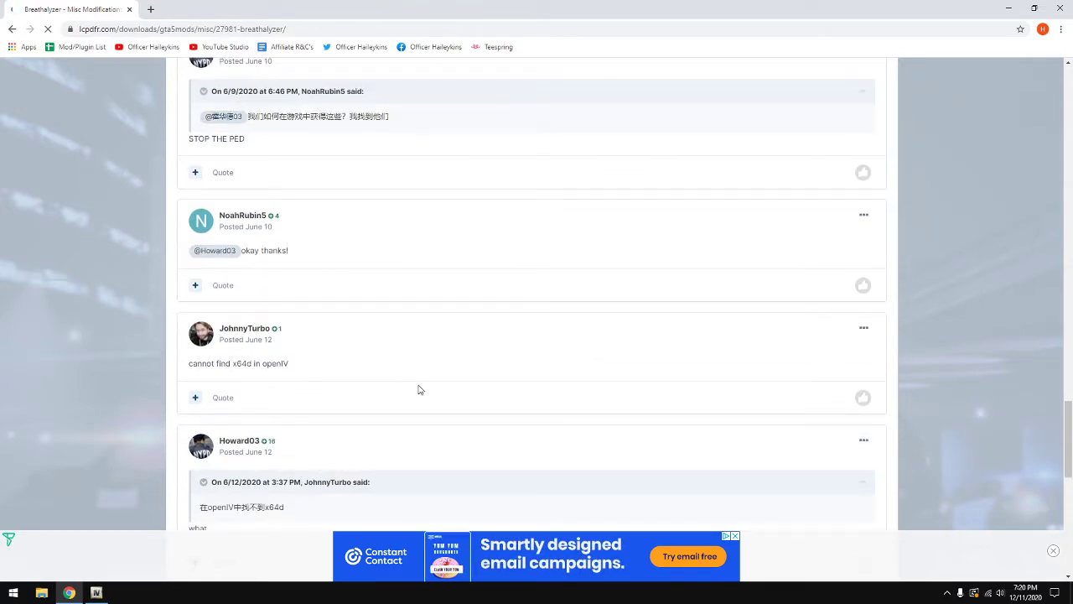
{"action": "left_click", "coordinate": [1057, 8]}
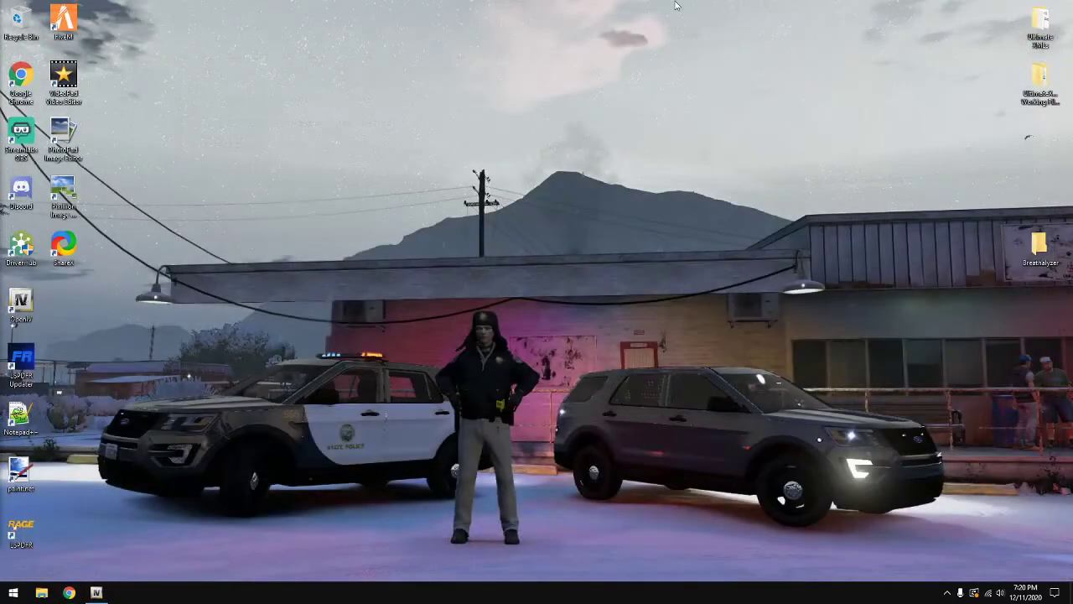
Open the Breathalyzer folder from the desktop and arrange it side by side with the OpenIV window
{"action": "double_click", "coordinate": [1048, 256]}
{"action": "left_click_drag", "start_coordinate": [444, 125], "coordinate": [574, 140]}
{"action": "left_click", "coordinate": [139, 488]}
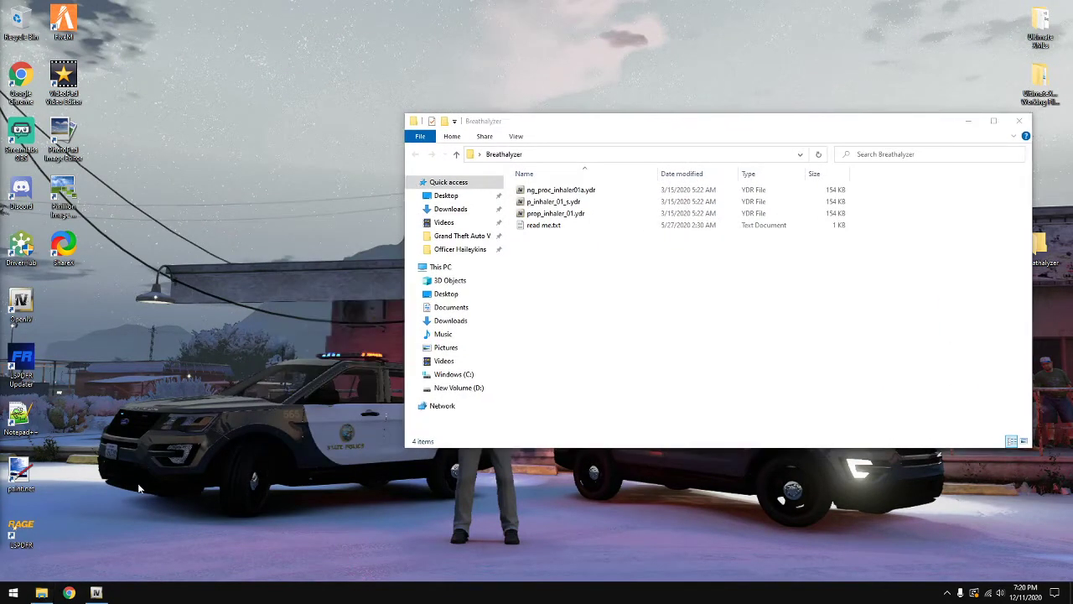
{"action": "left_click", "coordinate": [98, 592]}
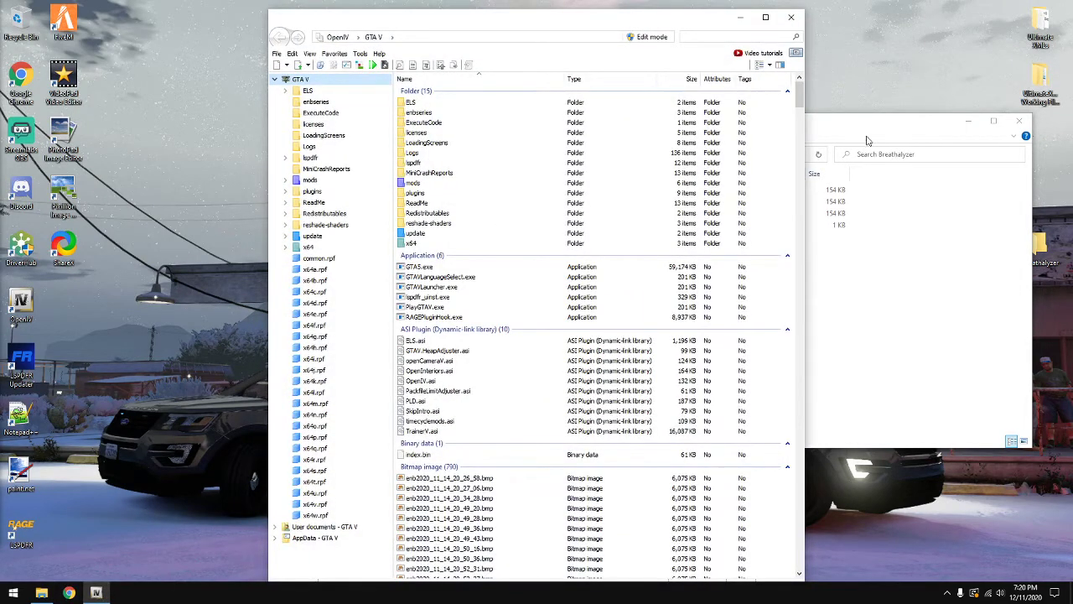
{"action": "left_click_drag", "start_coordinate": [868, 140], "coordinate": [1072, 109]}
{"action": "left_click", "coordinate": [75, 135]}
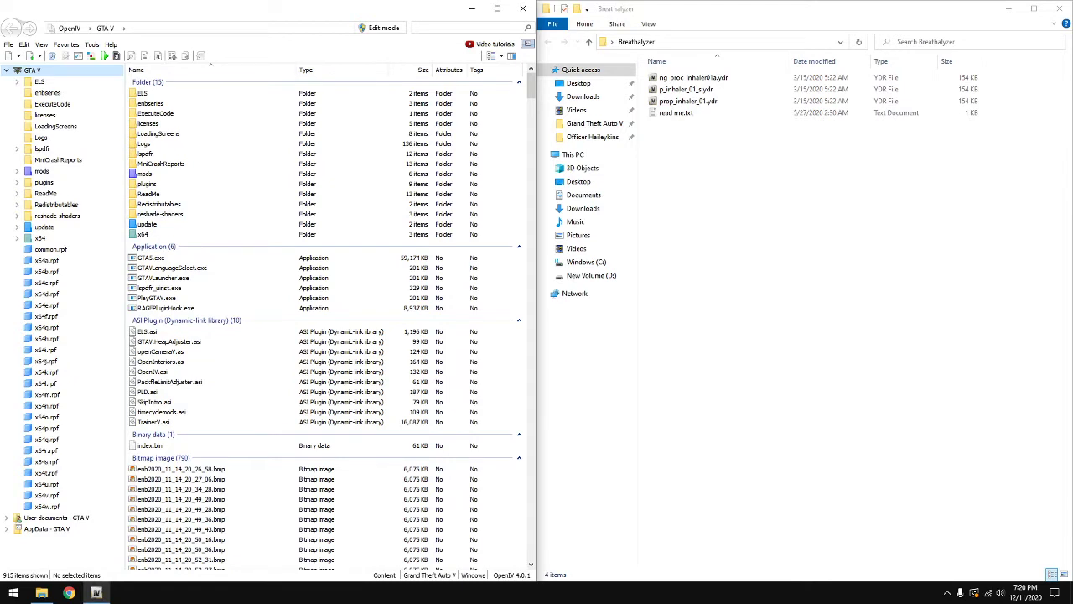
Look through the archives in the mods folder, and find x64c.rpf in the GTA V root folder
{"action": "double_click", "coordinate": [149, 175]}
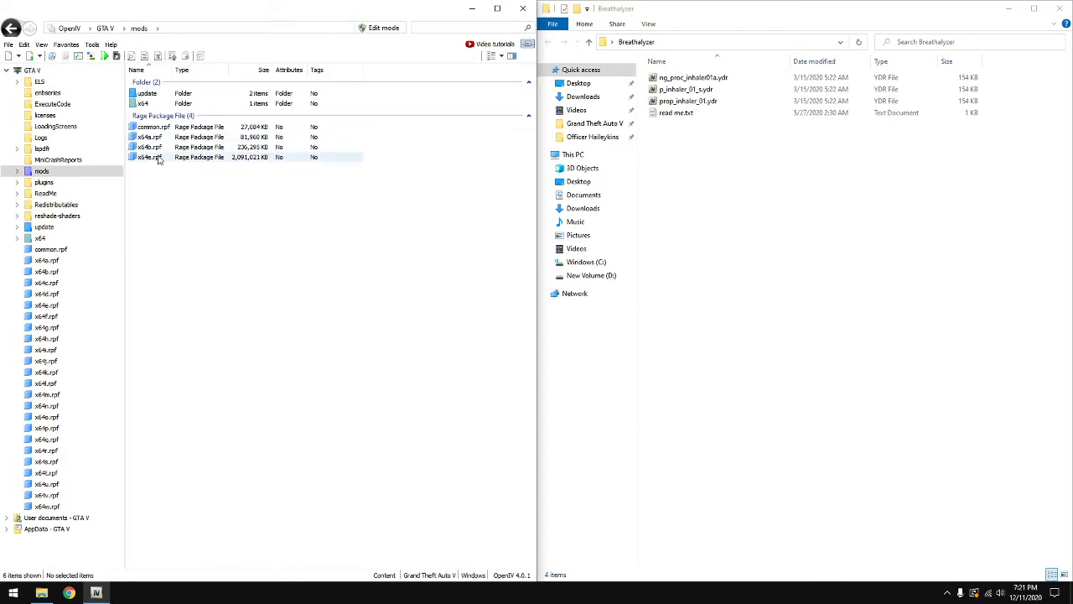
{"action": "left_click", "coordinate": [18, 33]}
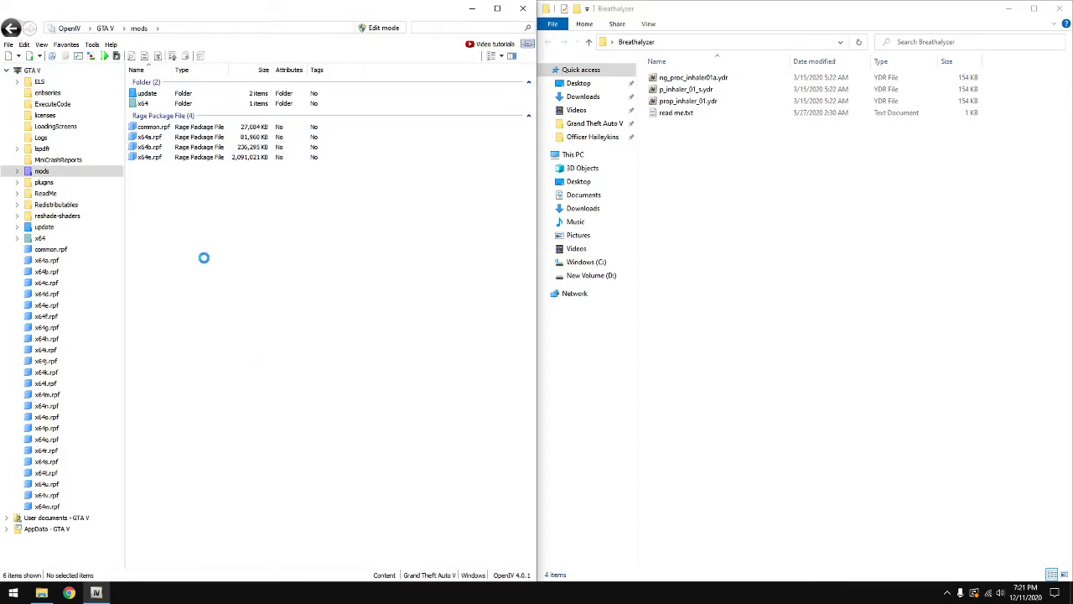
{"action": "scroll", "coordinate": [276, 303], "scroll_direction": "down", "scroll_amount": 15}
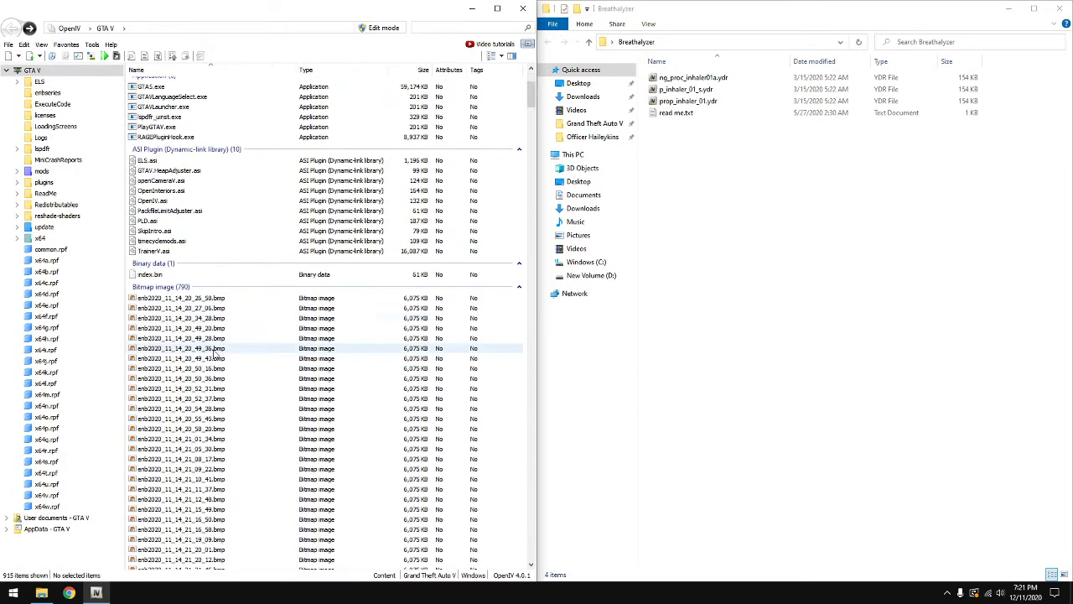
{"action": "left_click_drag", "start_coordinate": [531, 115], "coordinate": [530, 519]}
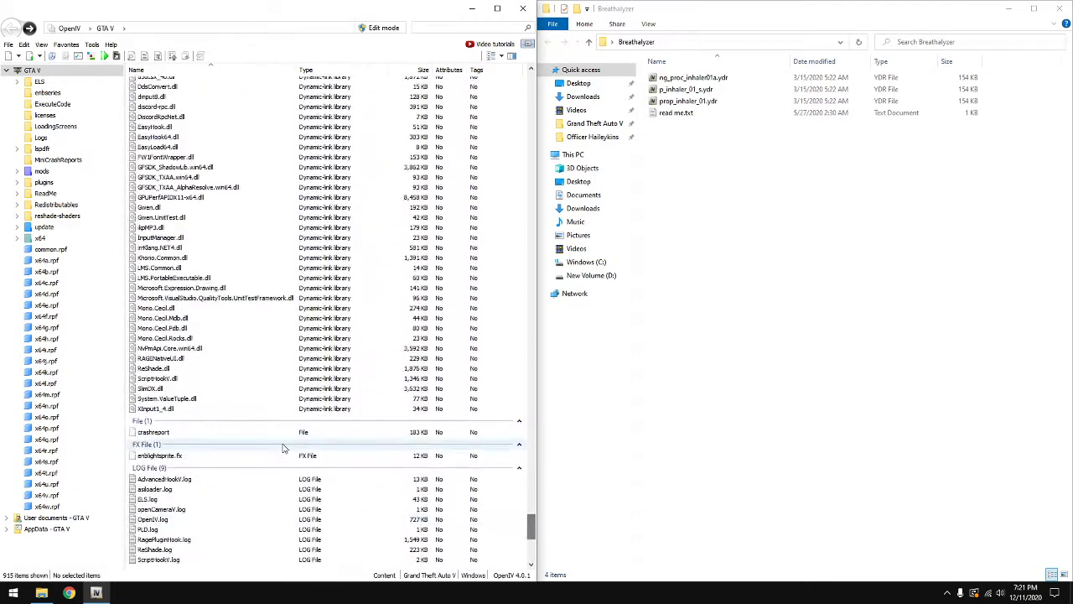
{"action": "scroll", "coordinate": [277, 447], "scroll_direction": "down", "scroll_amount": 8}
{"action": "scroll", "coordinate": [270, 448], "scroll_direction": "down", "scroll_amount": 1}
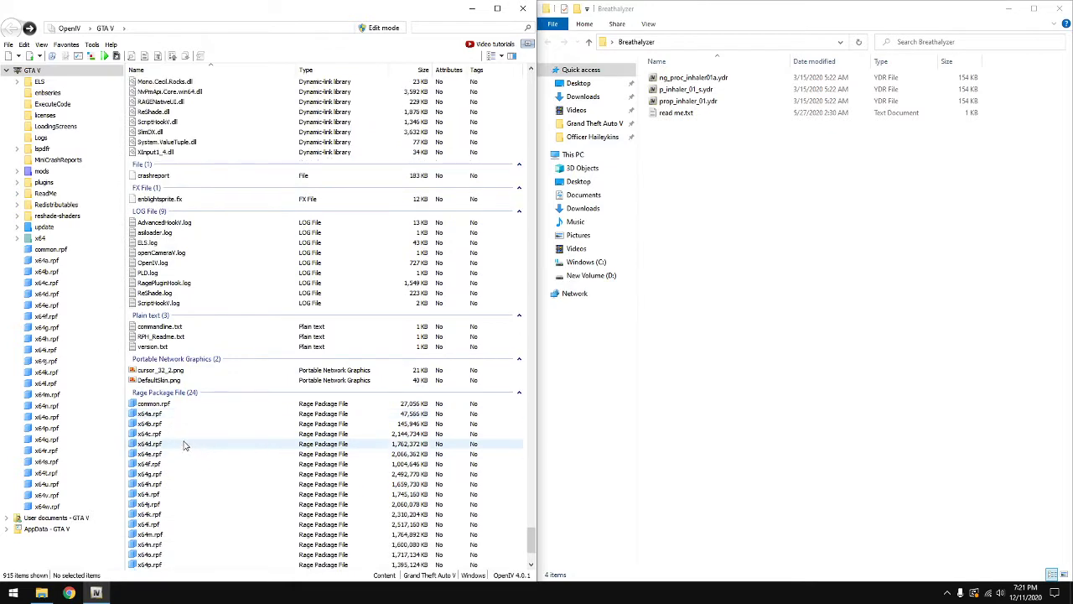
Open the v_minigame.rpf archive inside x64c.rpf under levels, gta5, props, lev_des
{"action": "double_click", "coordinate": [163, 434]}
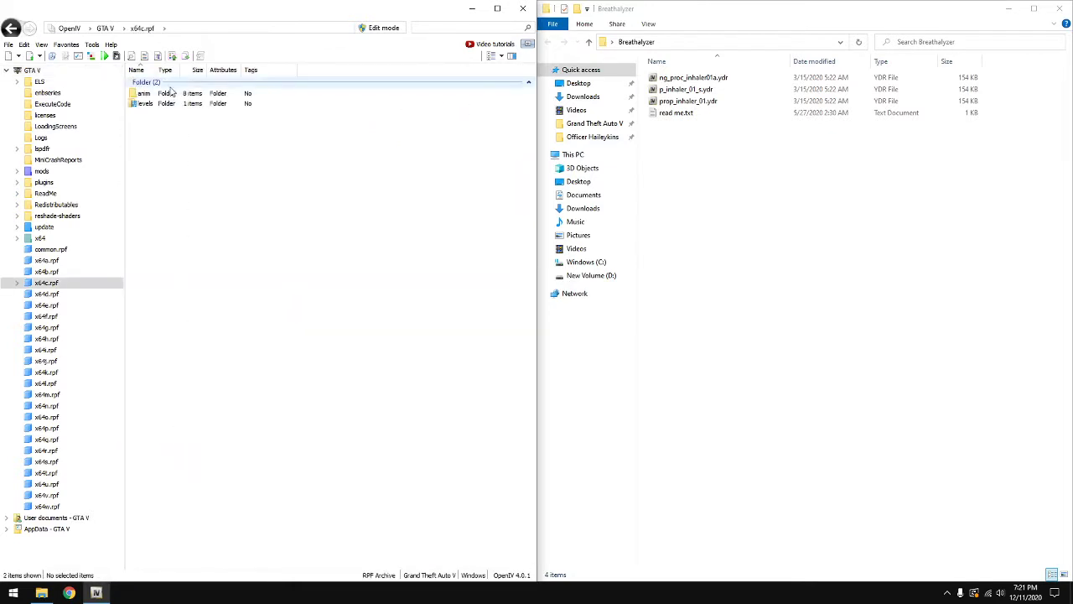
{"action": "left_click", "coordinate": [148, 107]}
{"action": "double_click", "coordinate": [149, 107]}
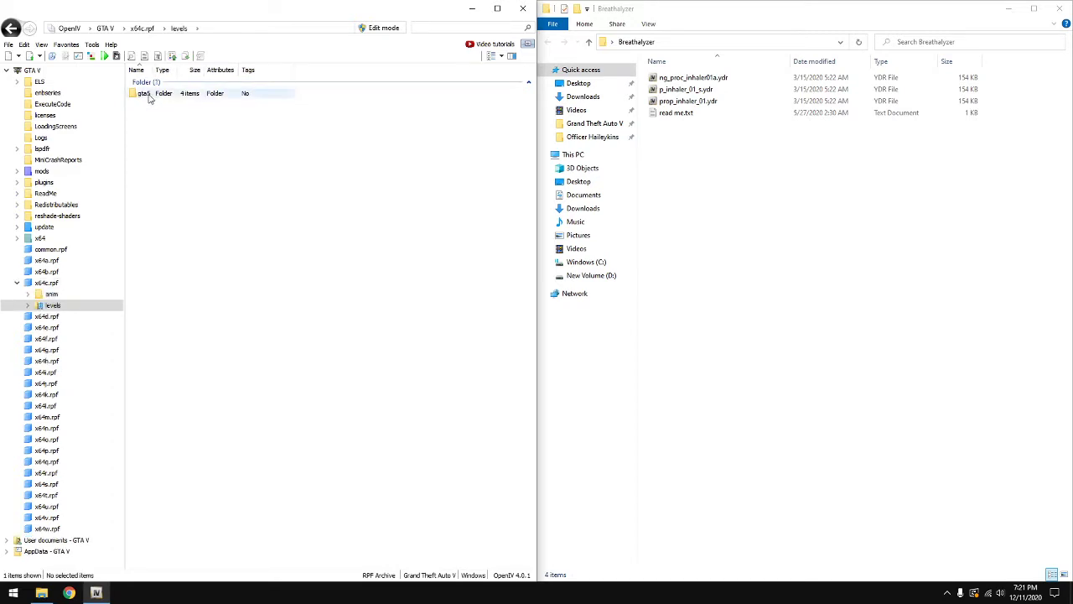
{"action": "double_click", "coordinate": [148, 95]}
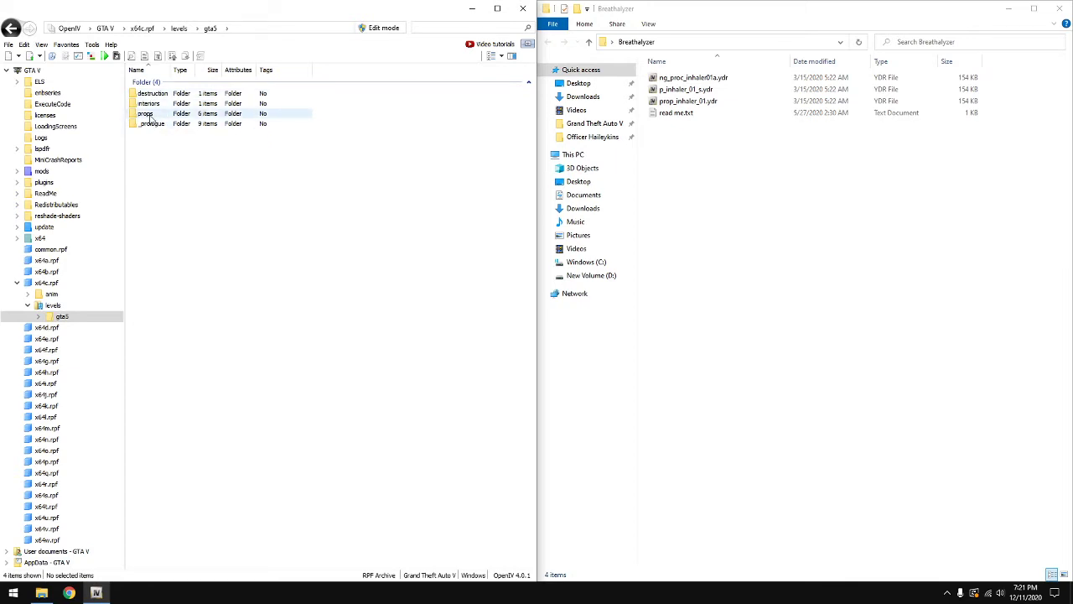
{"action": "left_click", "coordinate": [148, 115]}
{"action": "double_click", "coordinate": [153, 117]}
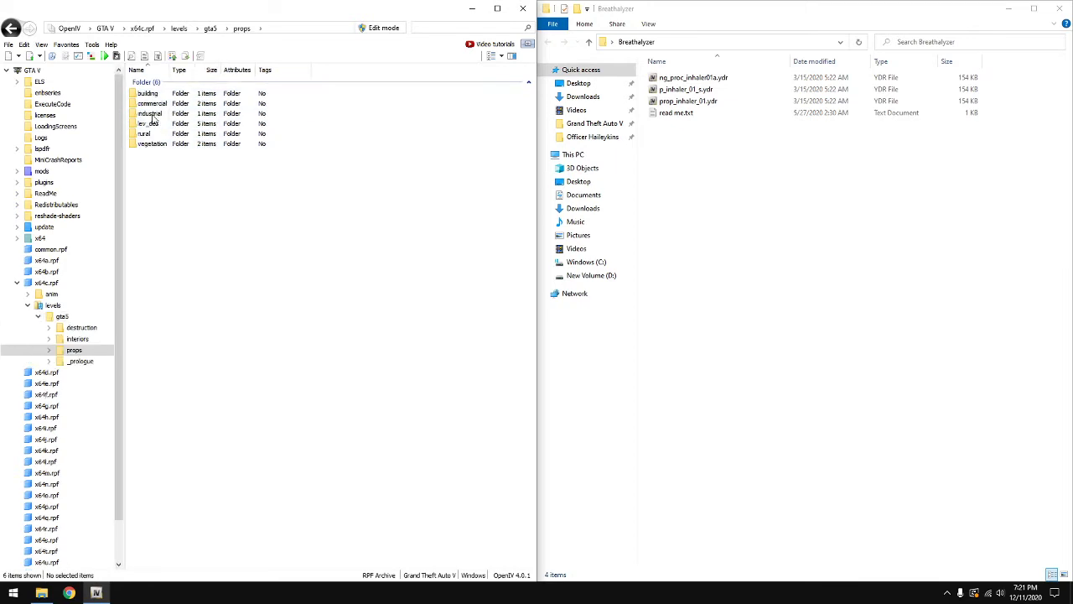
{"action": "double_click", "coordinate": [152, 126]}
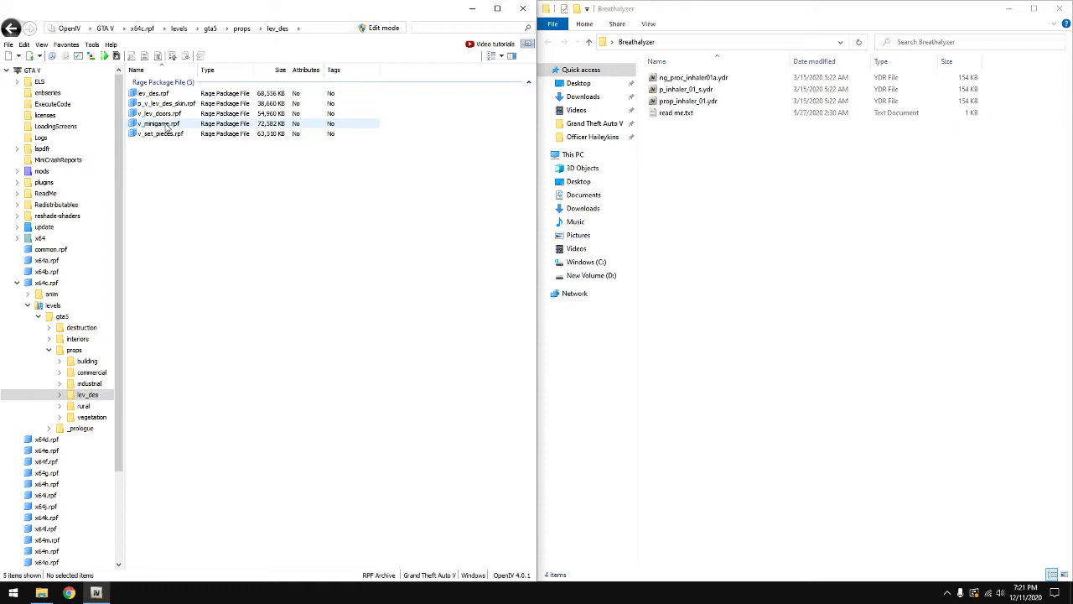
{"action": "left_click", "coordinate": [165, 124]}
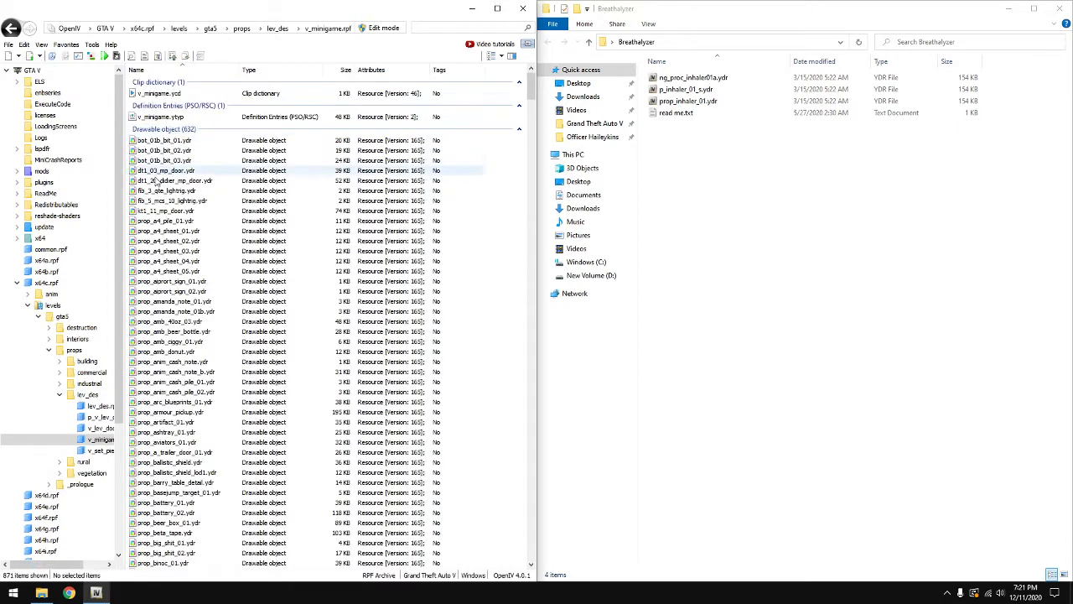
Enable edit mode for the archive, accepting the warning, and filter v_minigame.rpf by "prop_inhal"
{"action": "left_click", "coordinate": [374, 29]}
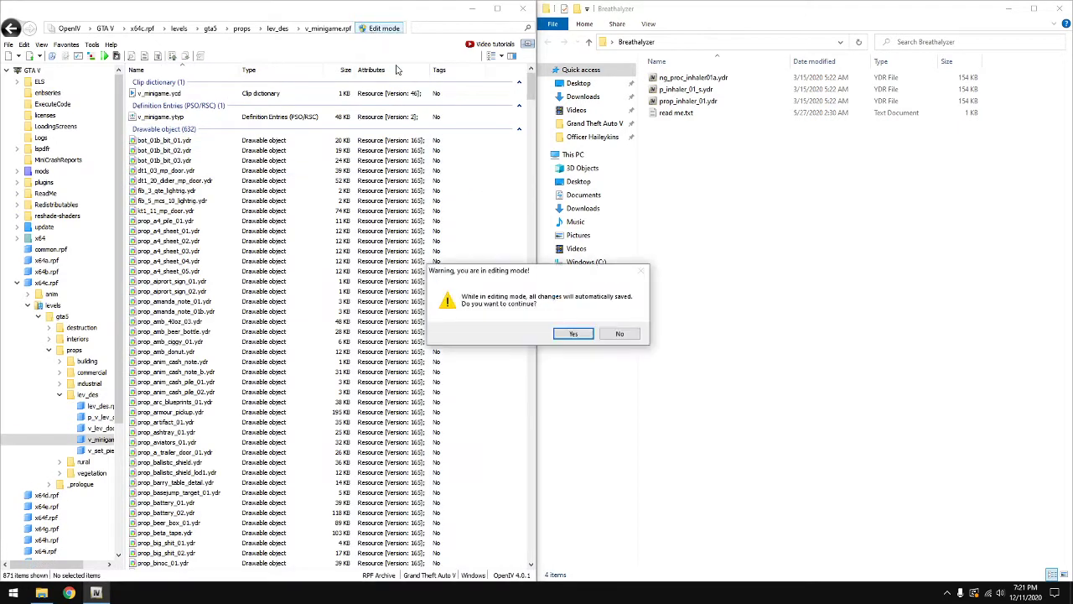
{"action": "left_click", "coordinate": [574, 333]}
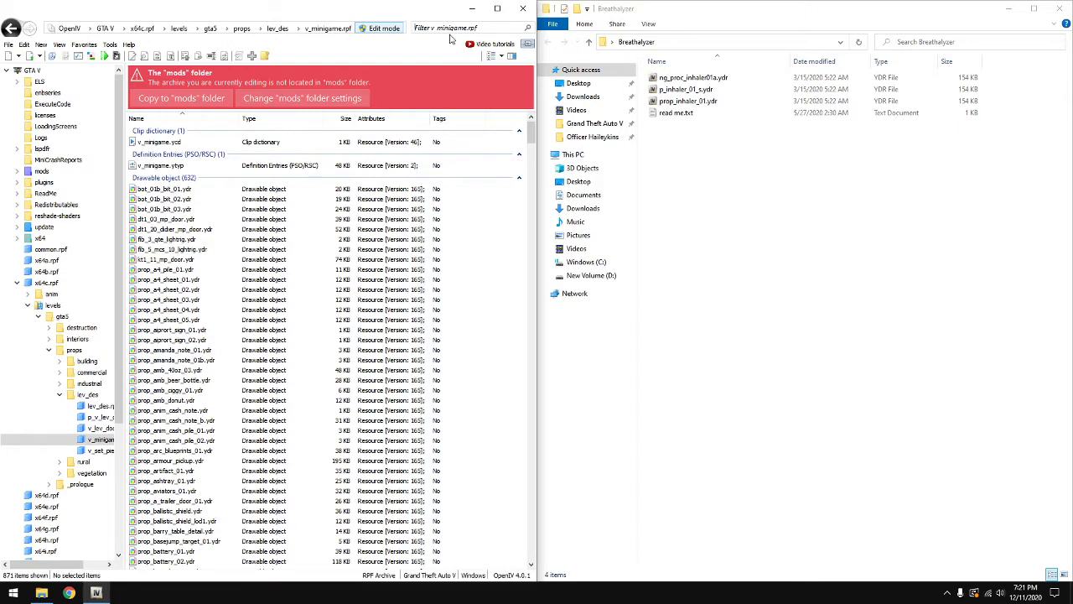
{"action": "type", "text": "prop_inhal"}
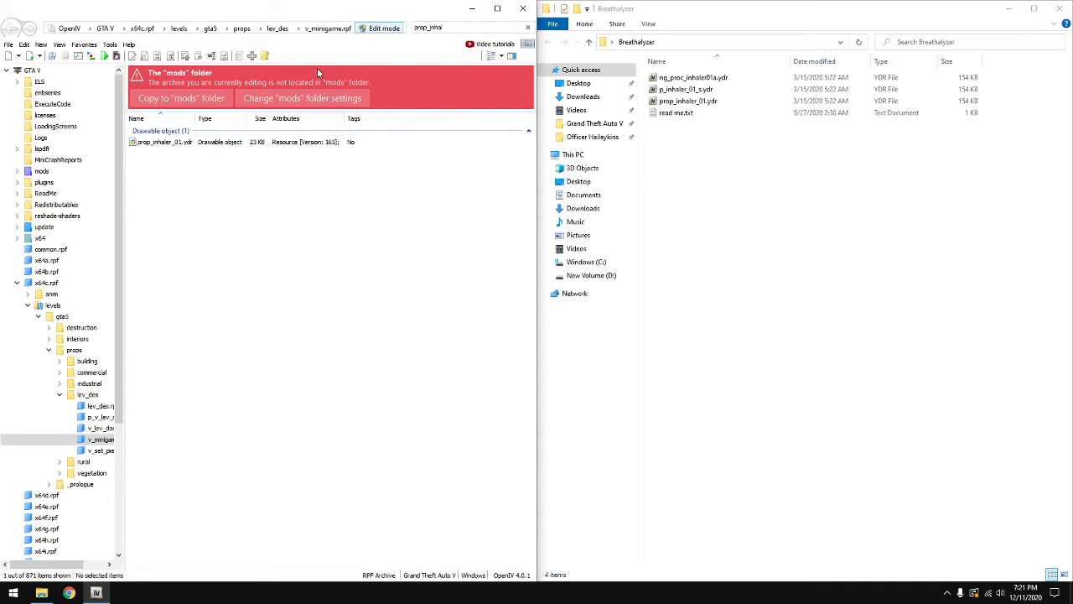
Copy the x64c.rpf archive to the mods folder, show v_minigame.rpf there and filter it by "inhaler"
{"action": "left_click", "coordinate": [181, 99]}
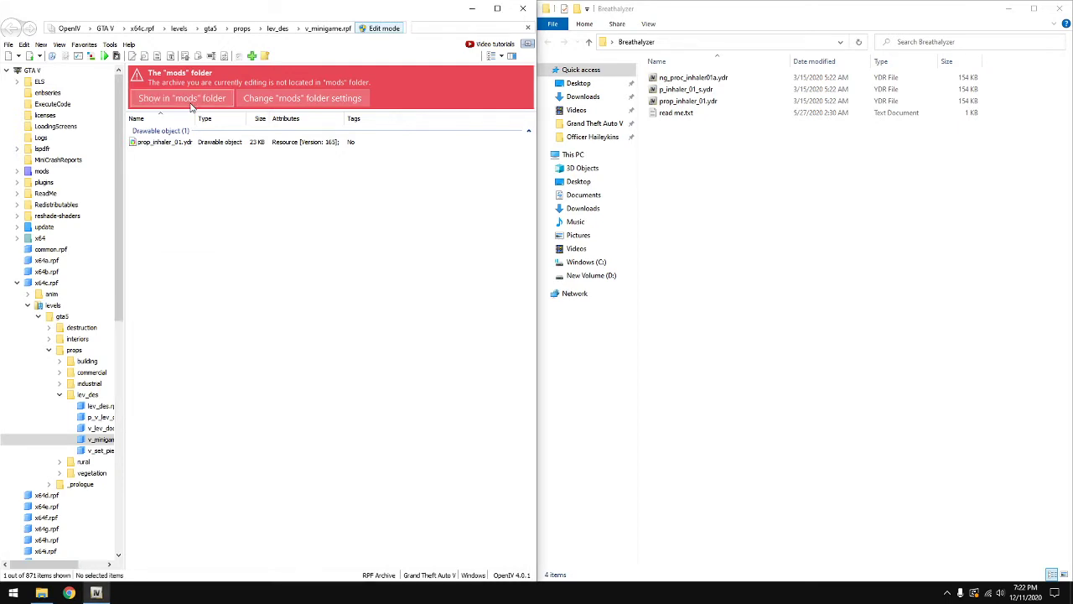
{"action": "left_click", "coordinate": [192, 100]}
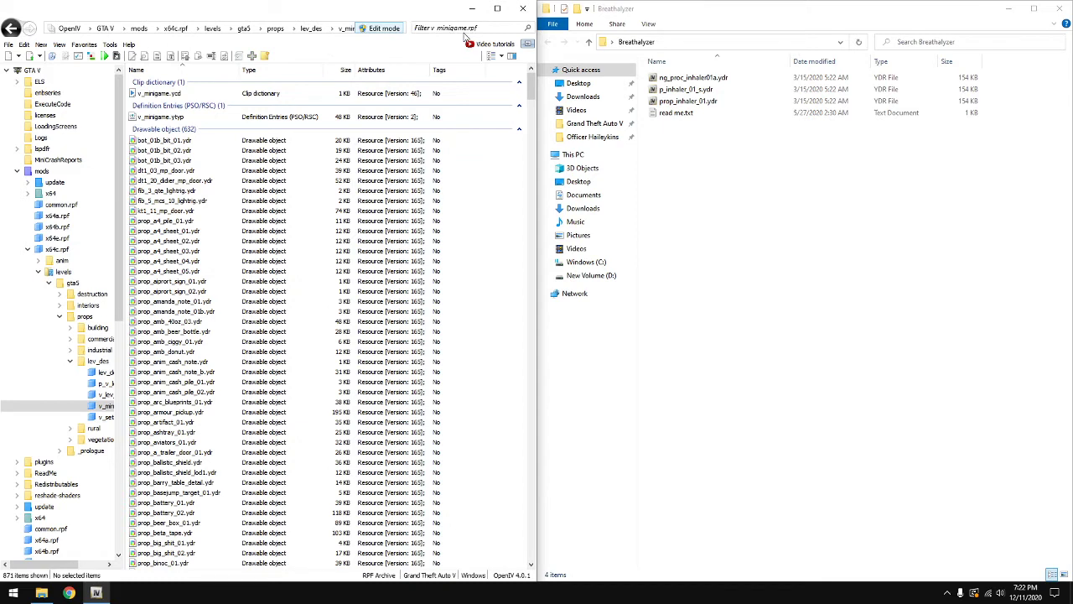
{"action": "type", "text": "r"}
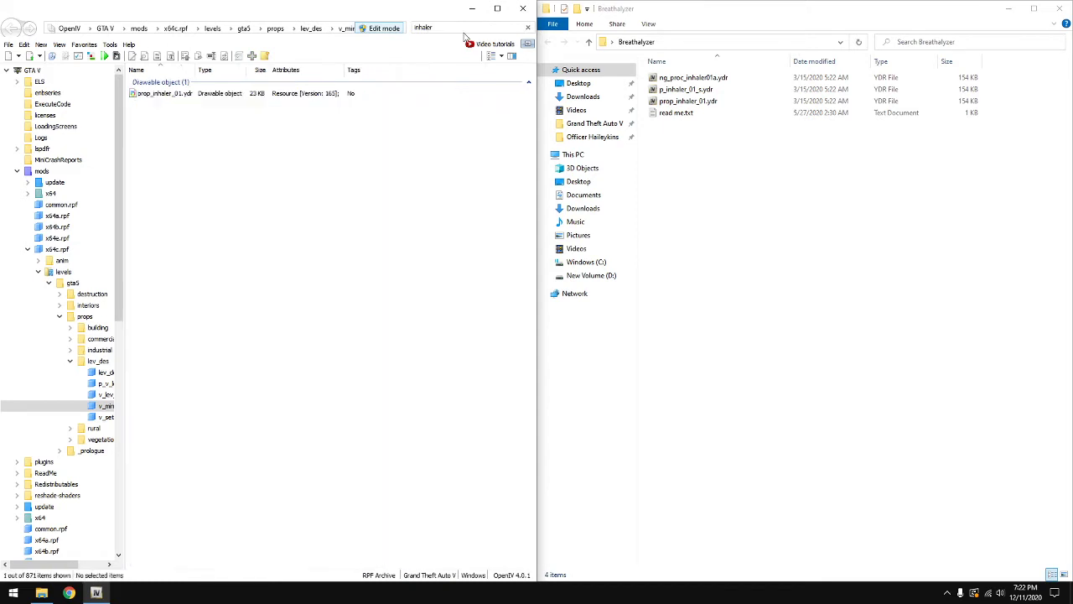
Replace prop_inhaler_01.ydr in the mods copy of v_minigame.rpf with the version from the Breathalyzer folder, deleting the original first
{"action": "left_click", "coordinate": [141, 95]}
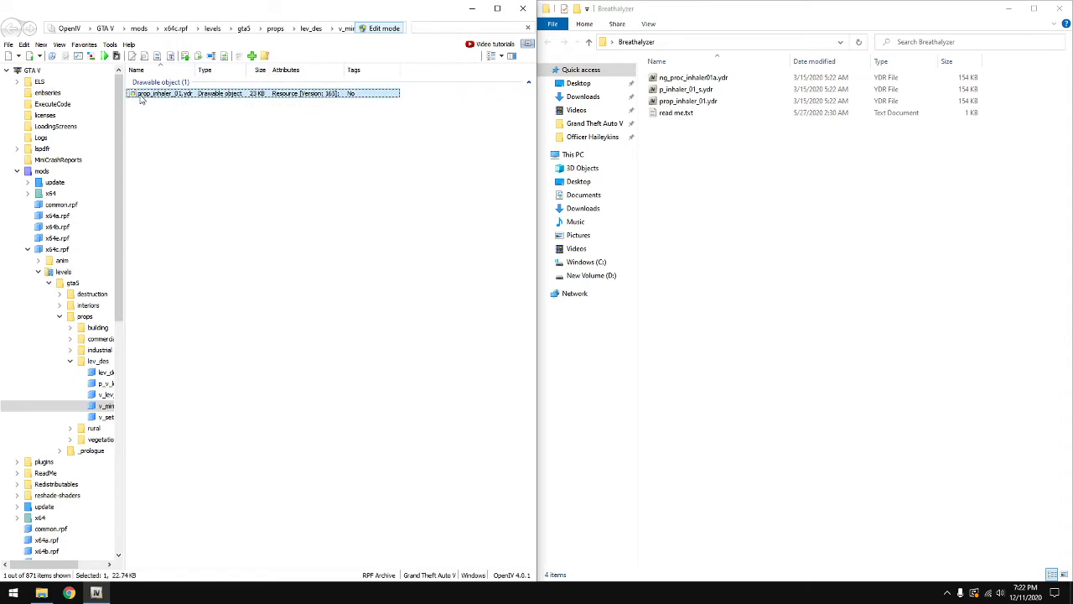
{"action": "key", "text": "Delete"}
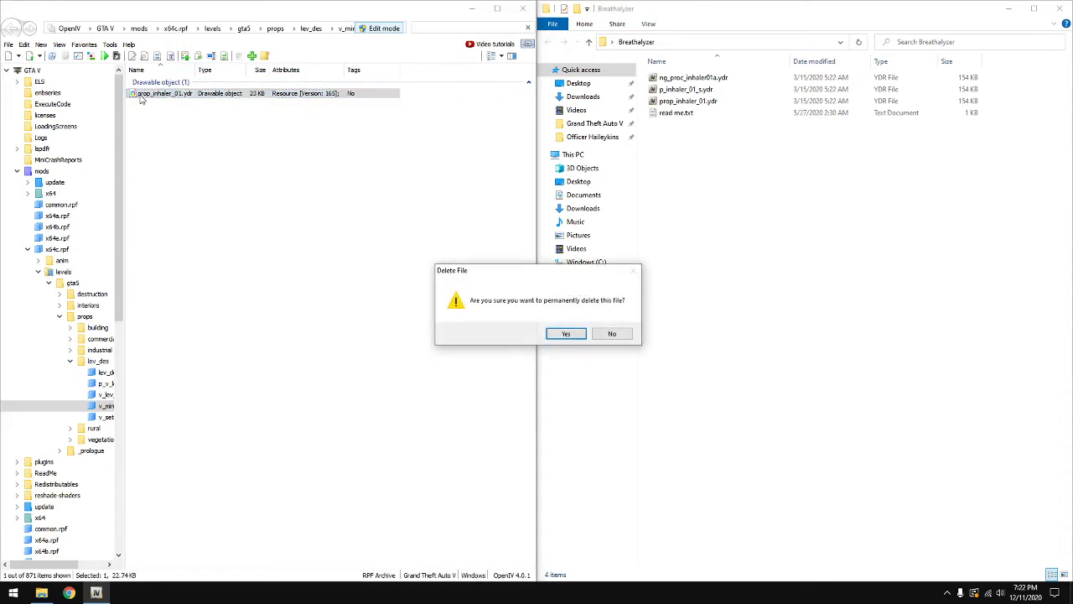
{"action": "key", "text": "Return"}
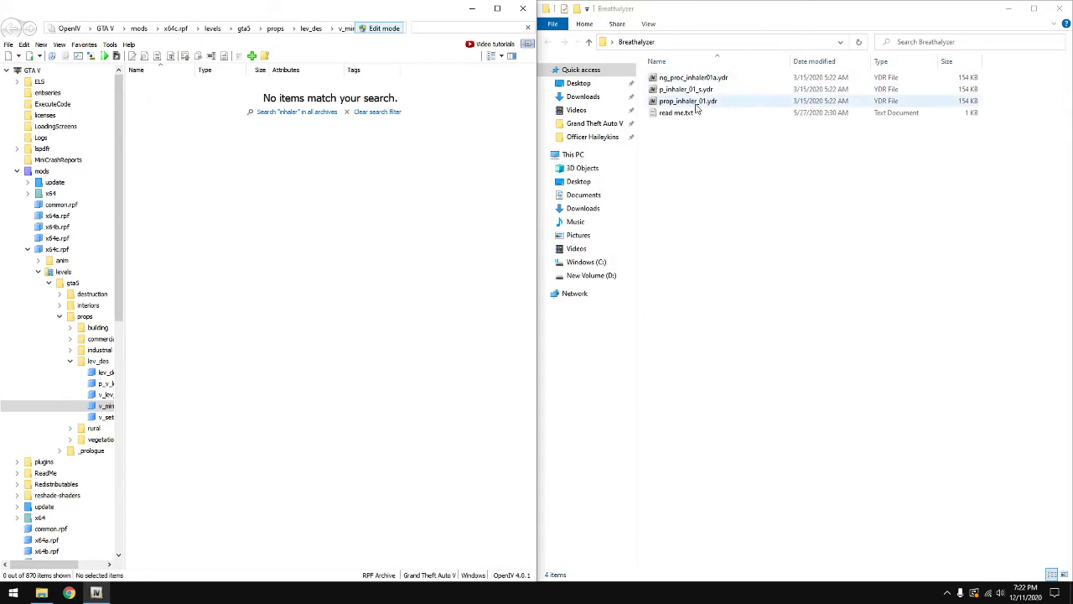
{"action": "left_click_drag", "start_coordinate": [695, 101], "coordinate": [531, 98]}
{"action": "left_click_drag", "start_coordinate": [284, 152], "coordinate": [282, 149]}
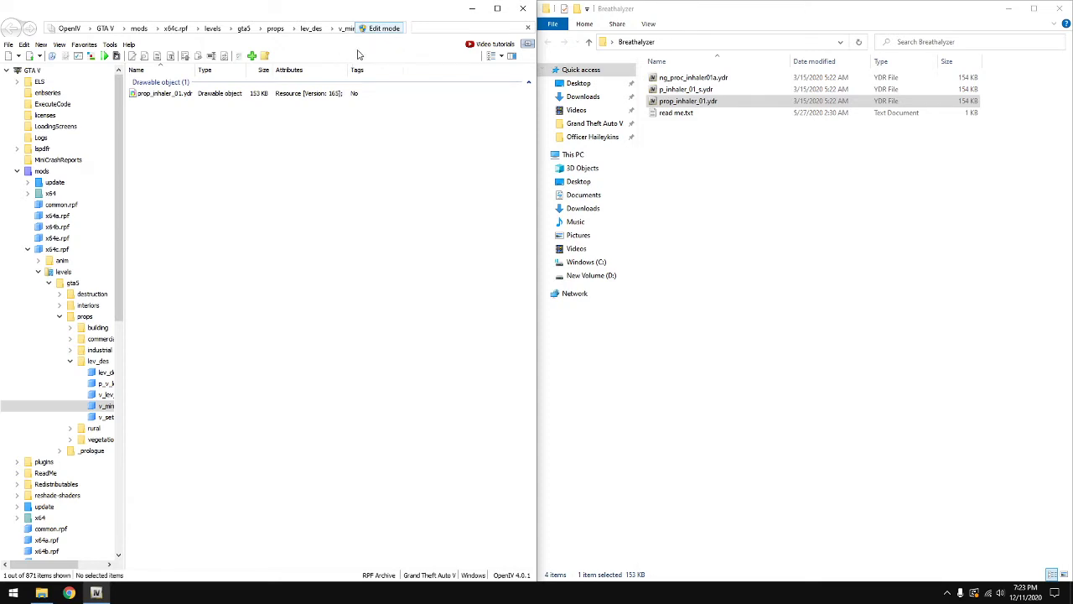
Return to the GTA V root folder with the "inhaler" filter cleared
{"action": "left_click", "coordinate": [139, 29]}
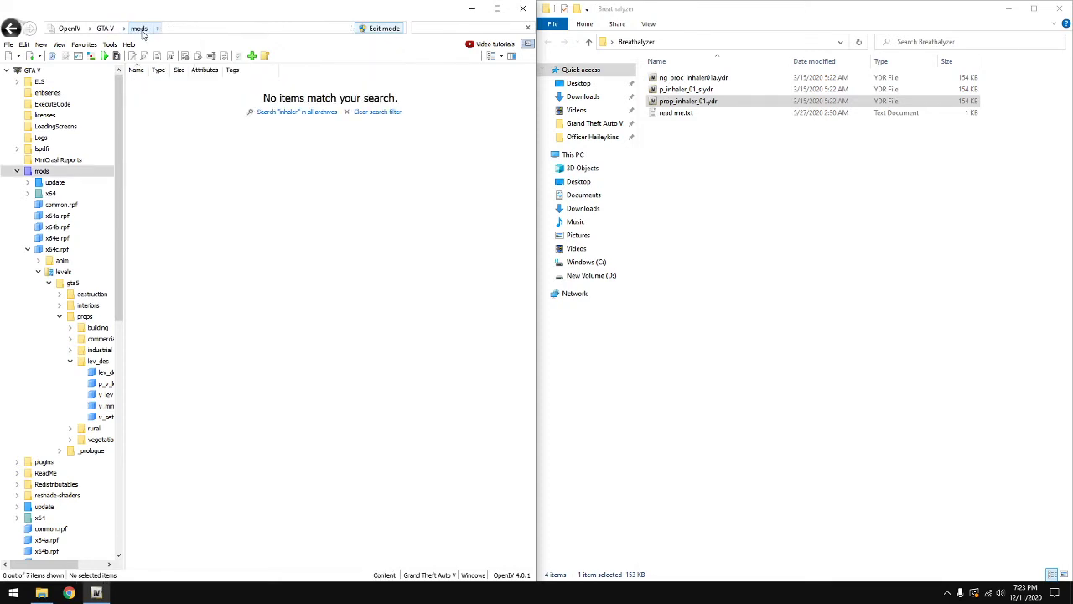
{"action": "left_click", "coordinate": [526, 29]}
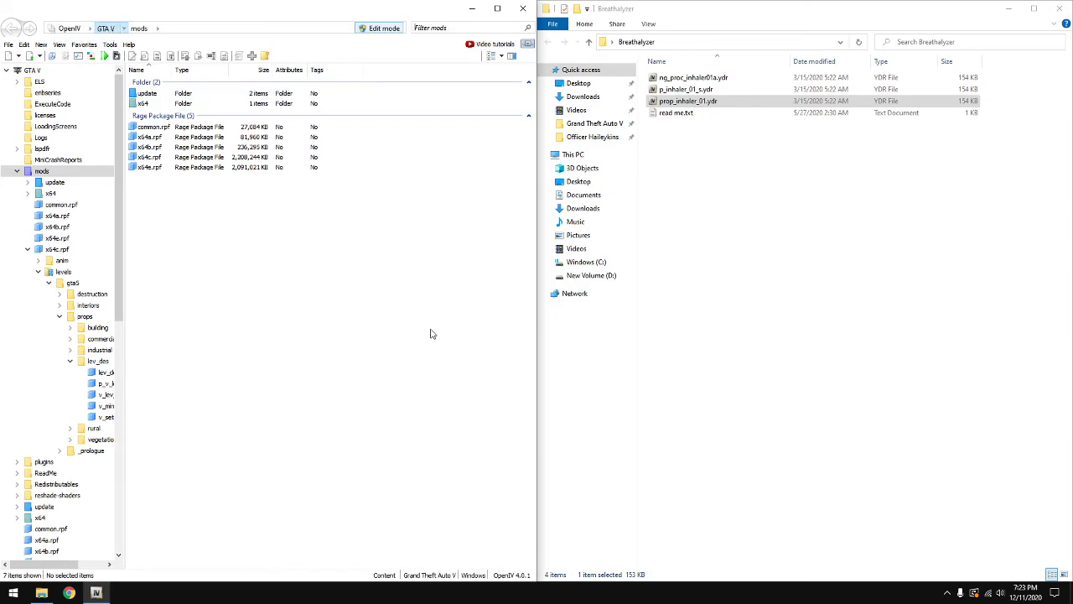
{"action": "left_click_drag", "start_coordinate": [532, 84], "coordinate": [543, 554]}
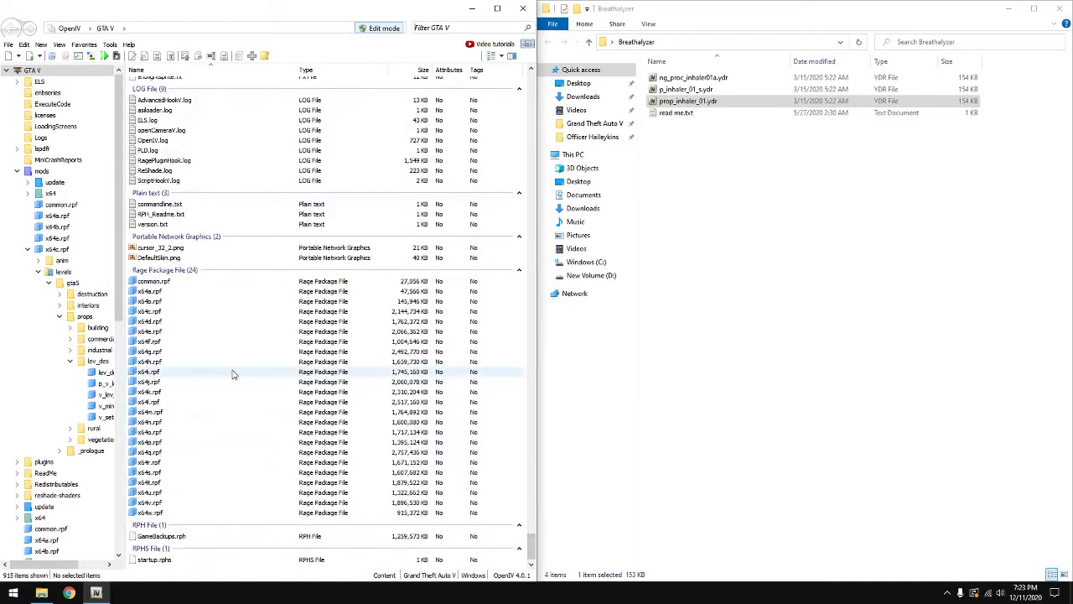
{"action": "double_click", "coordinate": [161, 331]}
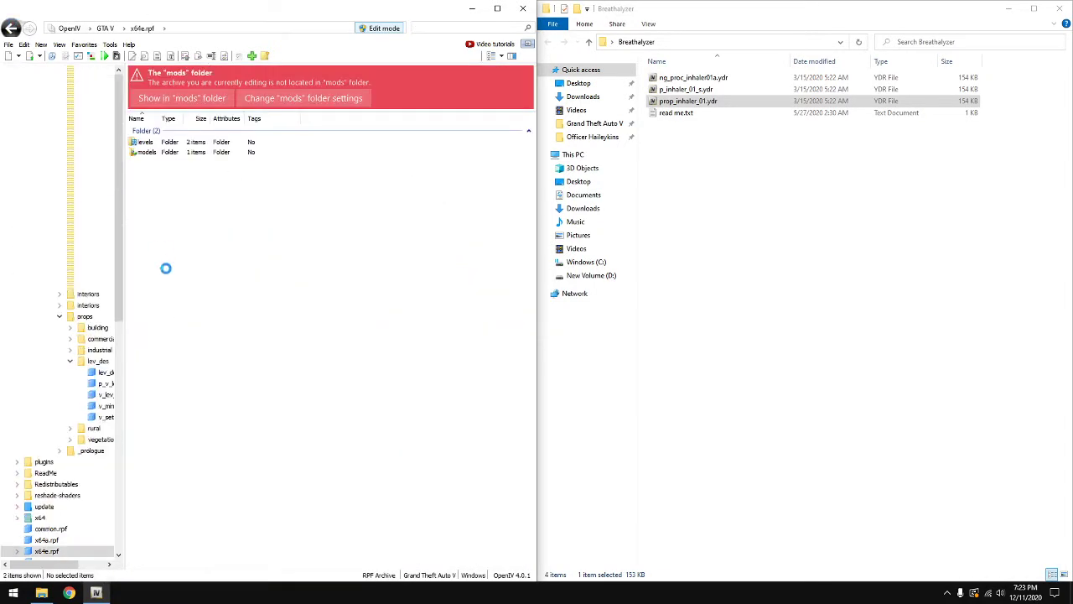
{"action": "key", "text": "BackSpace"}
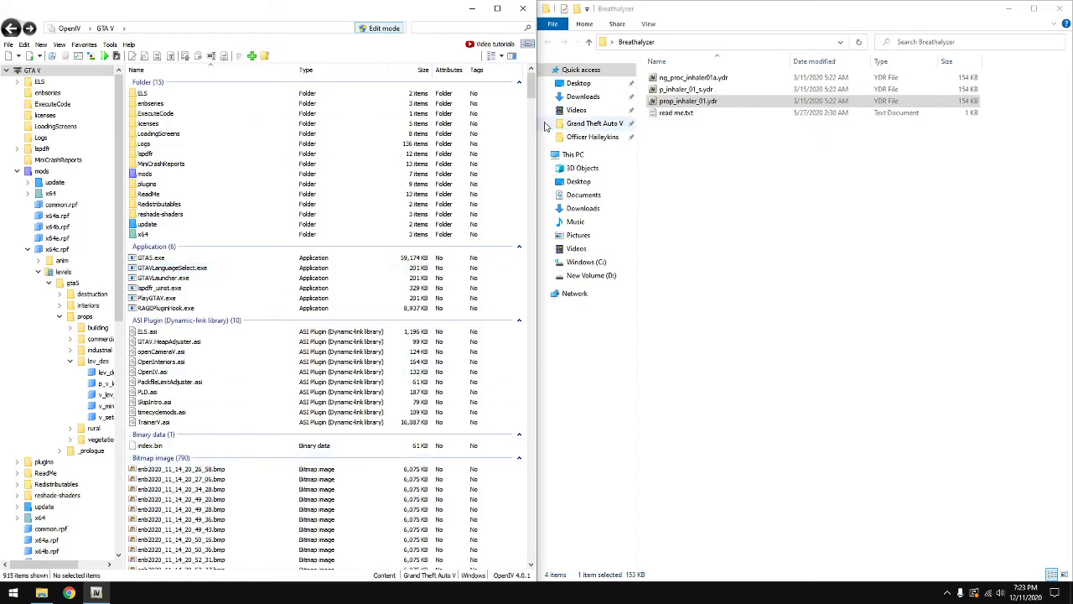
Open the cutsobjects.rpf archive inside x64d.rpf under levels, gta5, generic
{"action": "left_click_drag", "start_coordinate": [533, 92], "coordinate": [537, 528]}
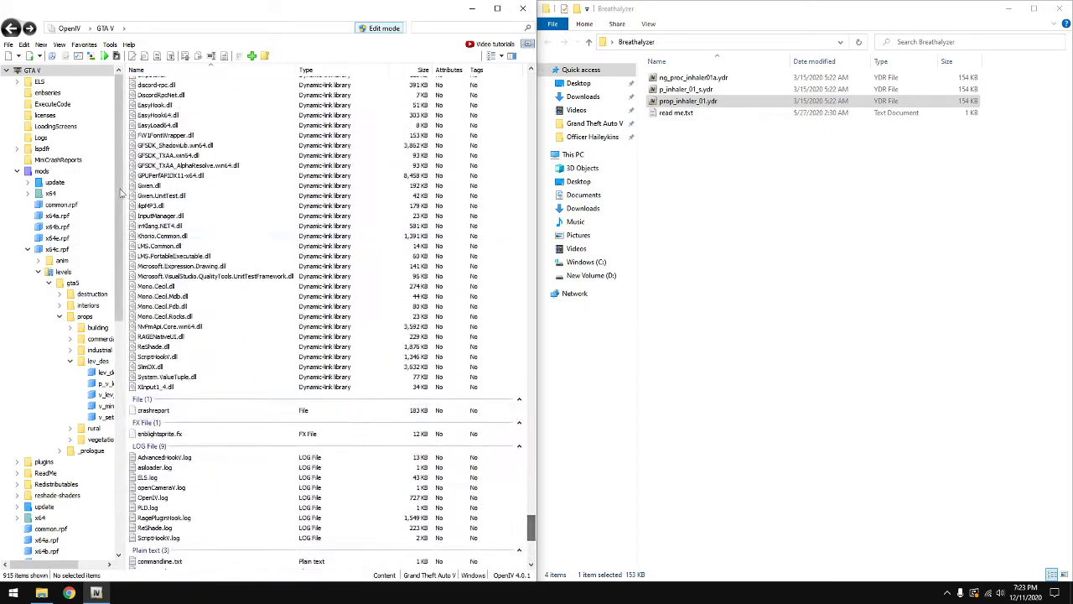
{"action": "scroll", "coordinate": [177, 435], "scroll_direction": "down", "scroll_amount": 8}
{"action": "scroll", "coordinate": [177, 434], "scroll_direction": "down", "scroll_amount": 6}
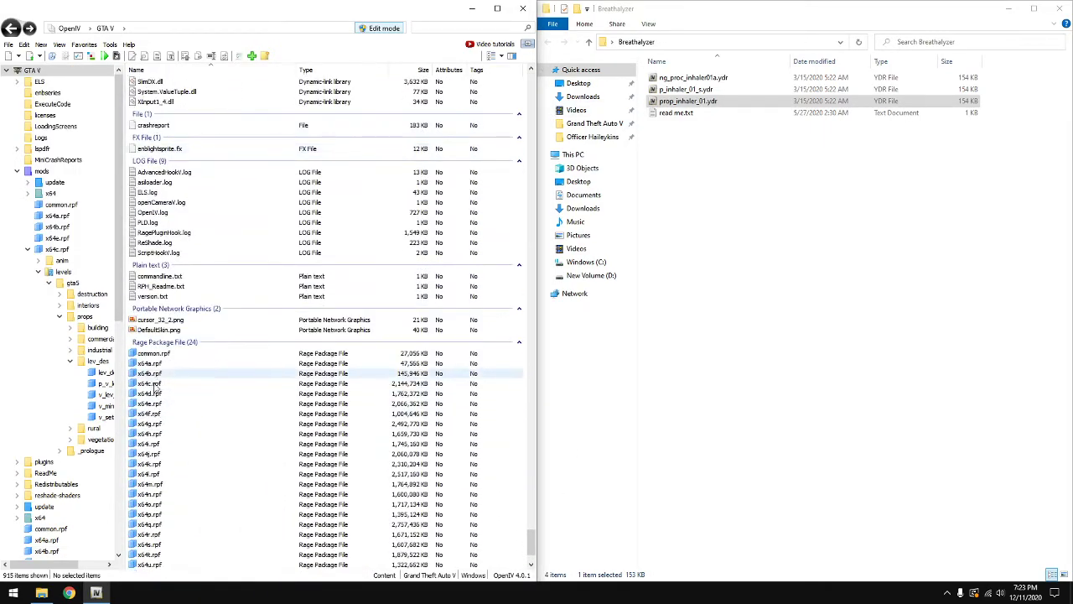
{"action": "double_click", "coordinate": [147, 393]}
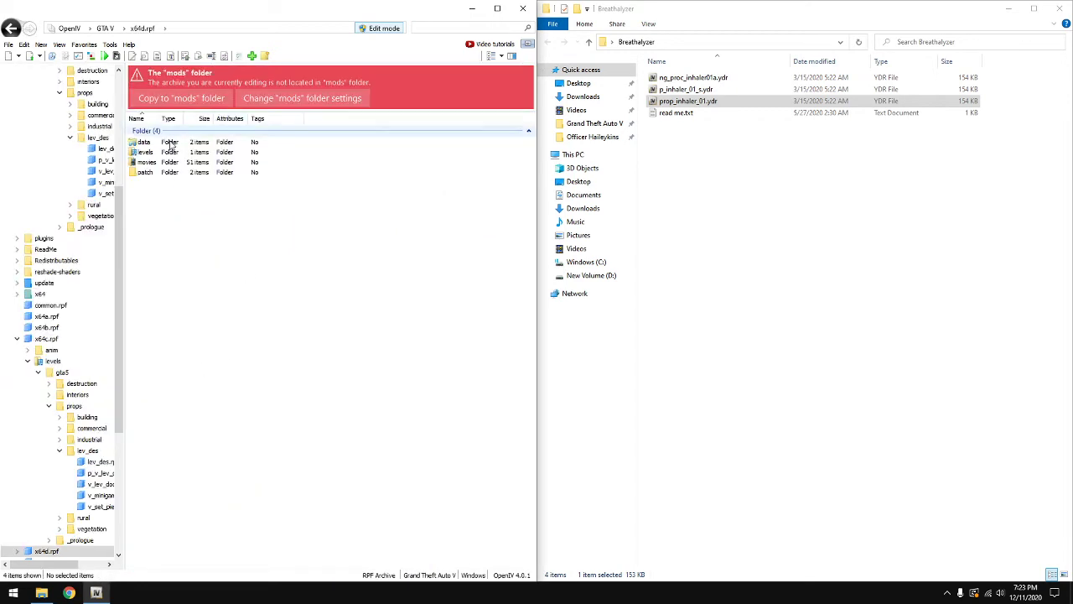
{"action": "double_click", "coordinate": [147, 153]}
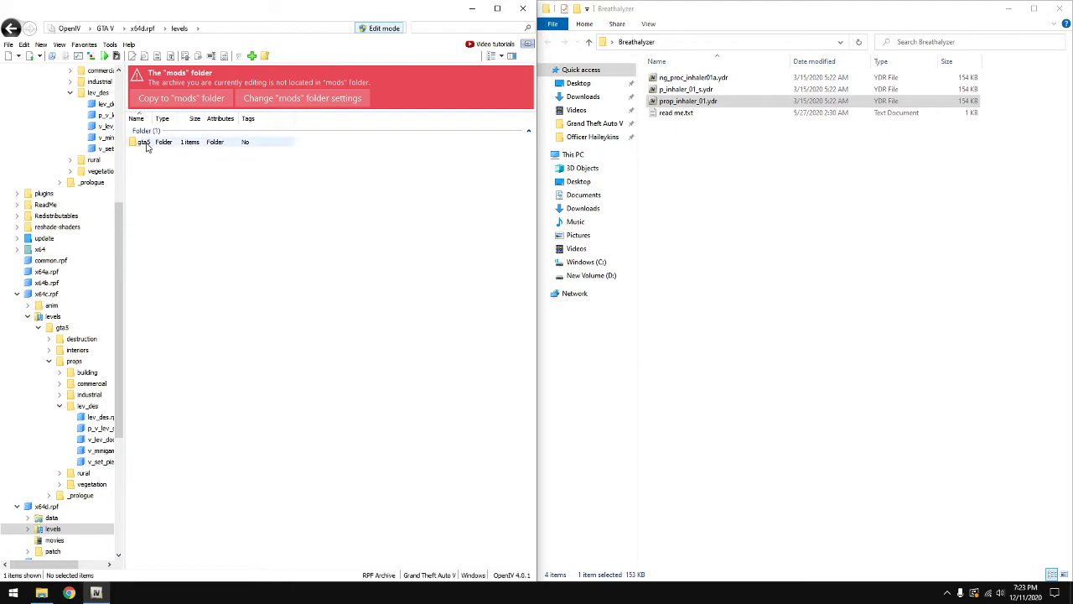
{"action": "double_click", "coordinate": [150, 146]}
{"action": "double_click", "coordinate": [149, 143]}
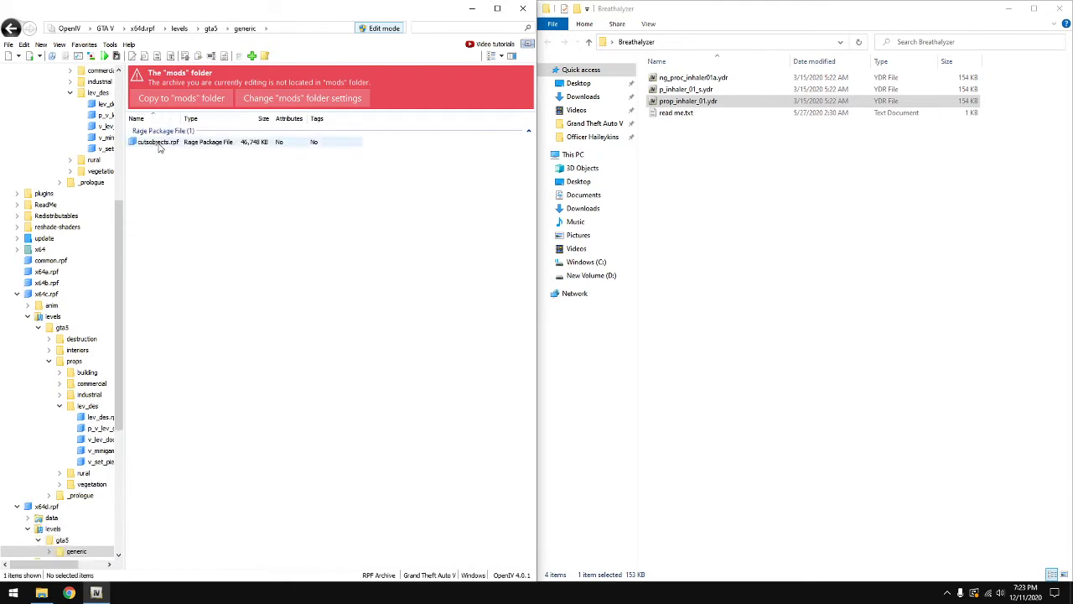
{"action": "double_click", "coordinate": [164, 147]}
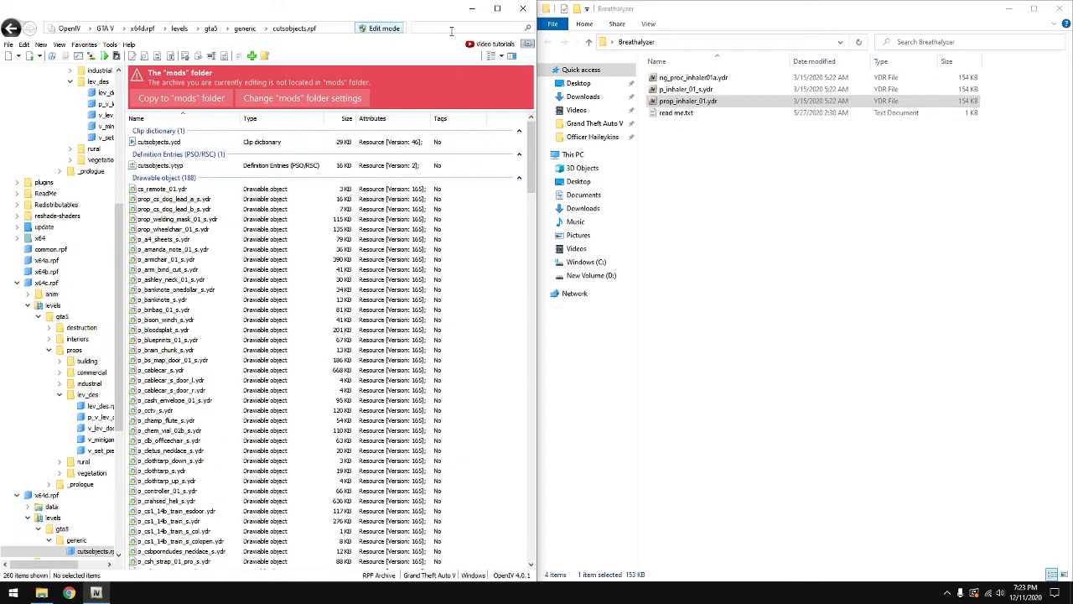
Filter cutsobjects.rpf by "inhaler", then copy its archive to the mods folder and filter the copy the same way
{"action": "type", "text": "inhaler"}
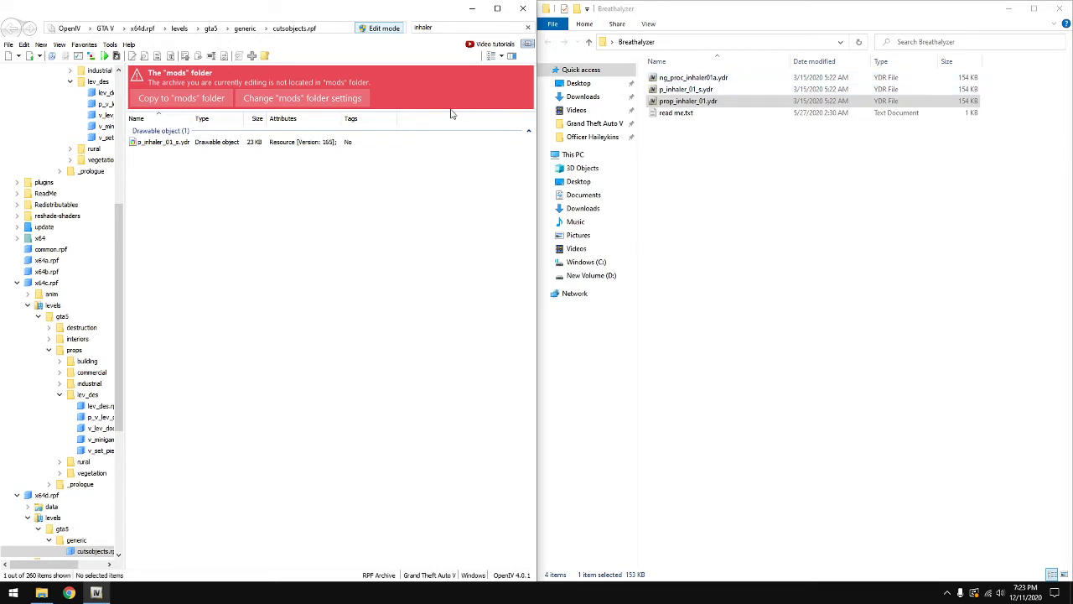
{"action": "left_click", "coordinate": [180, 143]}
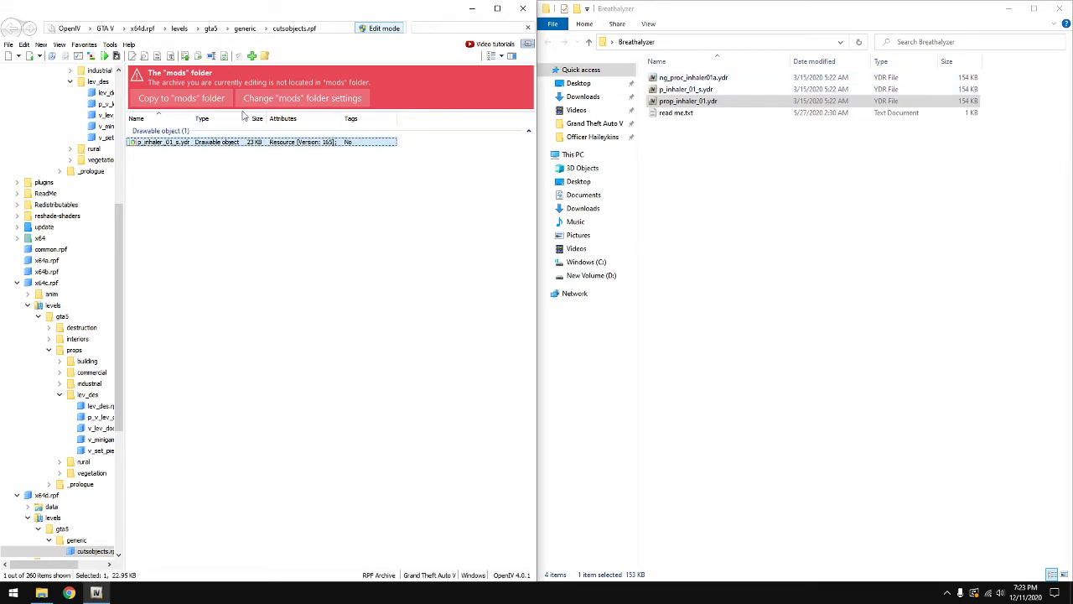
{"action": "left_click", "coordinate": [189, 102]}
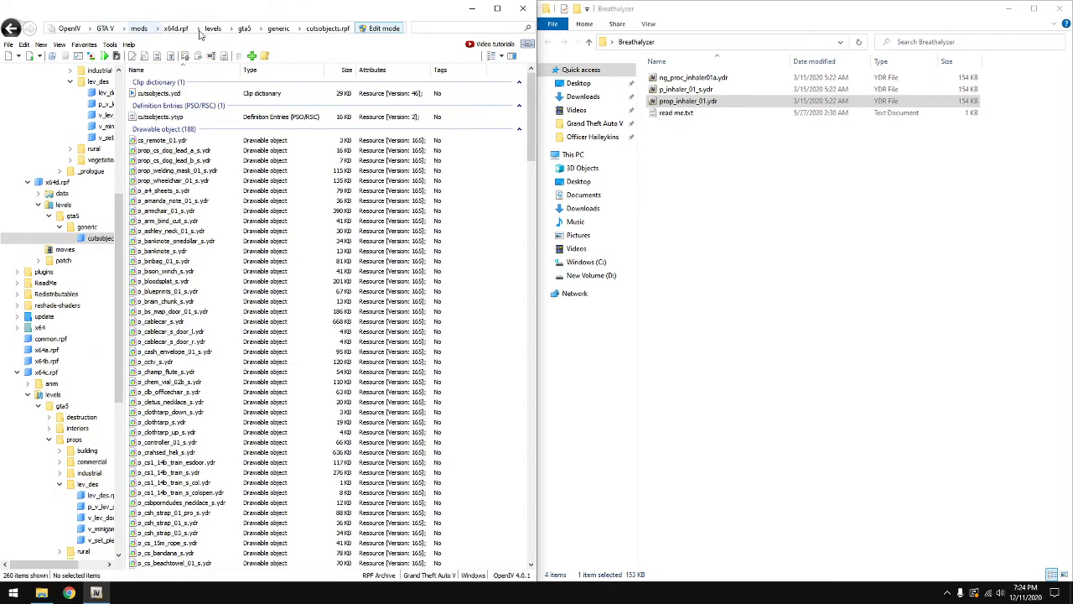
{"action": "left_click", "coordinate": [466, 28]}
Delete the original p_inhaler_01_s.ydr from the mods copy of cutsobjects.rpf
{"action": "left_click", "coordinate": [197, 95]}
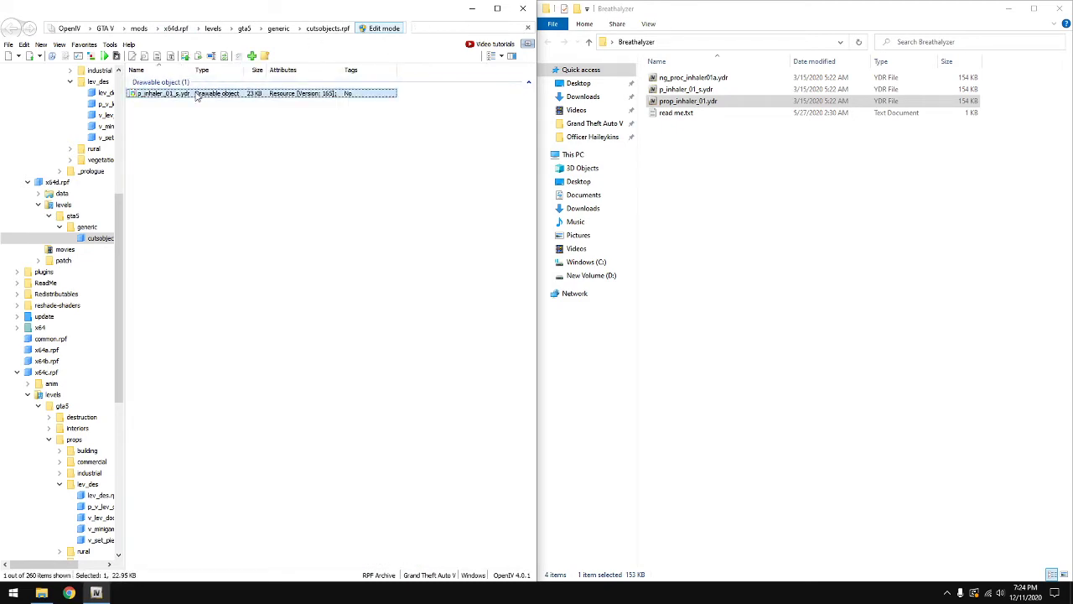
{"action": "key", "text": "Delete"}
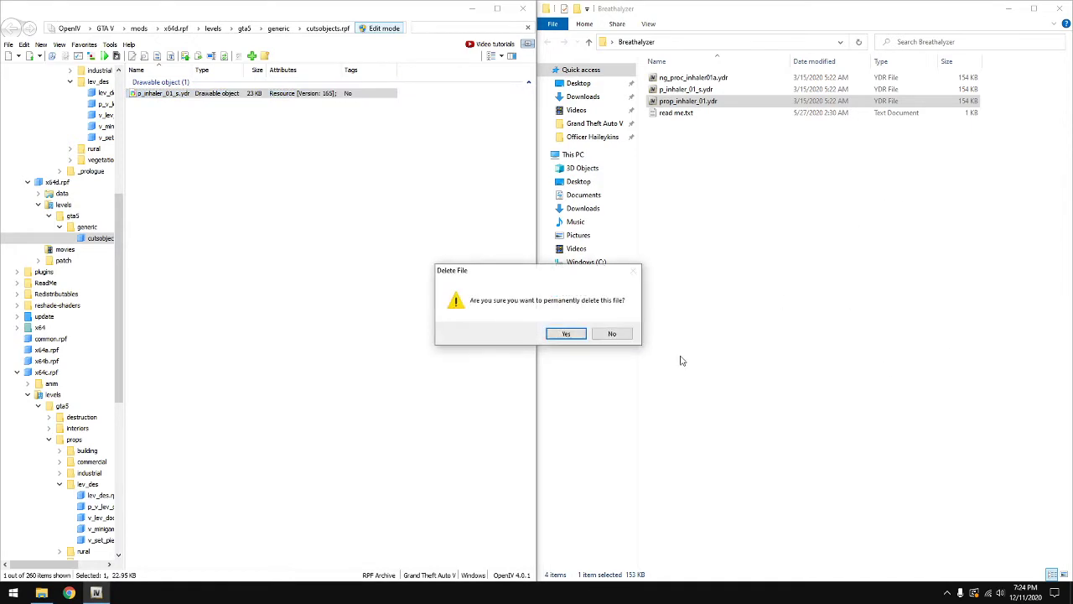
{"action": "left_click", "coordinate": [566, 334]}
Preview the Breathalyzer folder's p_inhaler_01_s.ydr in the model viewer, and add it to cutsobjects.rpf with edit mode re-enabled
{"action": "left_click", "coordinate": [708, 92]}
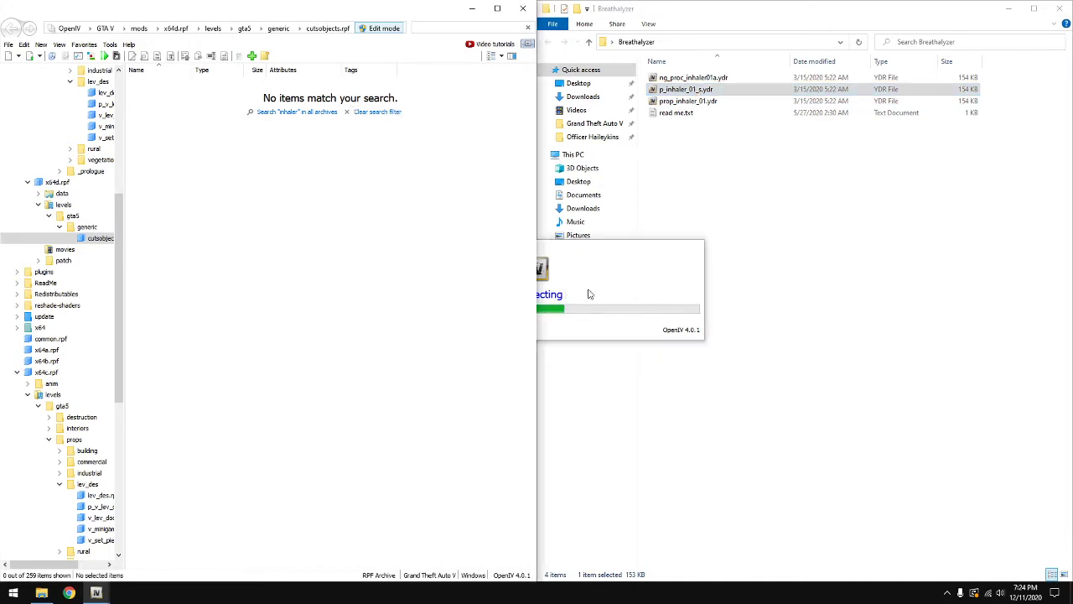
{"action": "left_click_drag", "start_coordinate": [589, 292], "coordinate": [378, 233]}
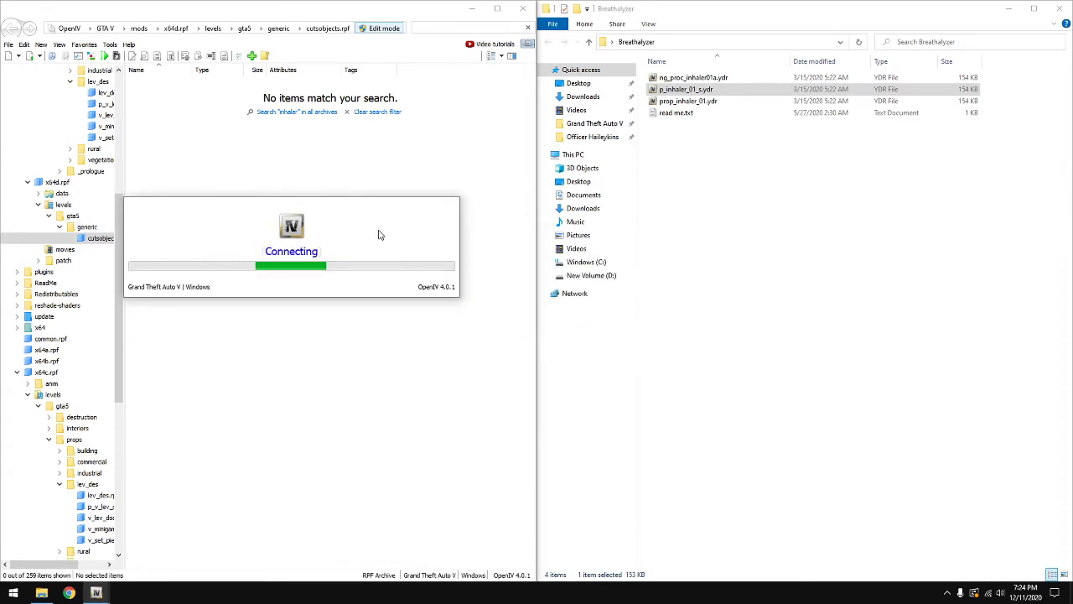
{"action": "left_click", "coordinate": [390, 28]}
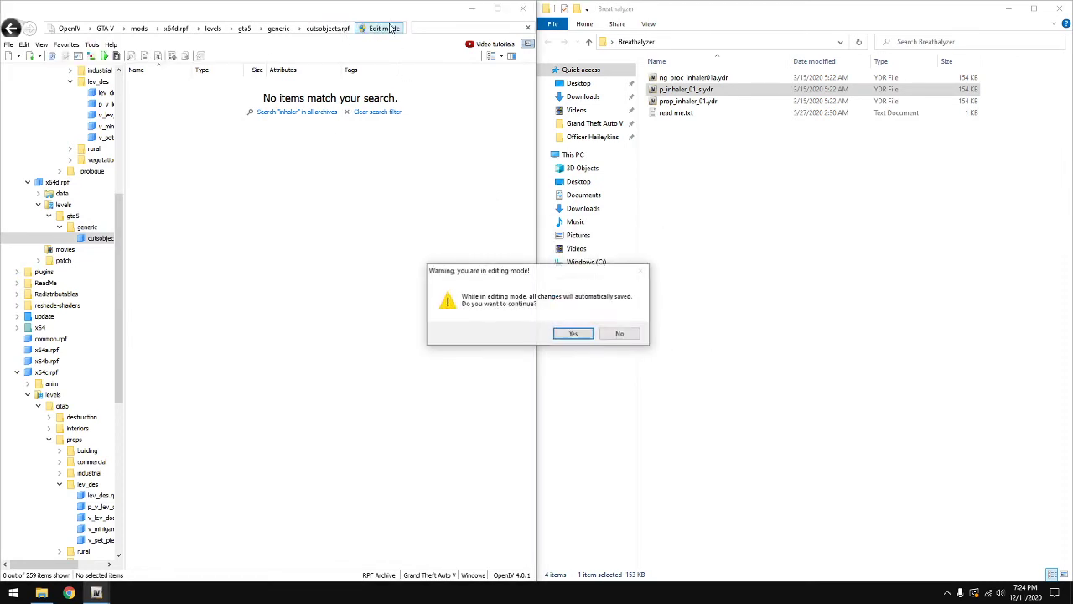
{"action": "left_click", "coordinate": [577, 334]}
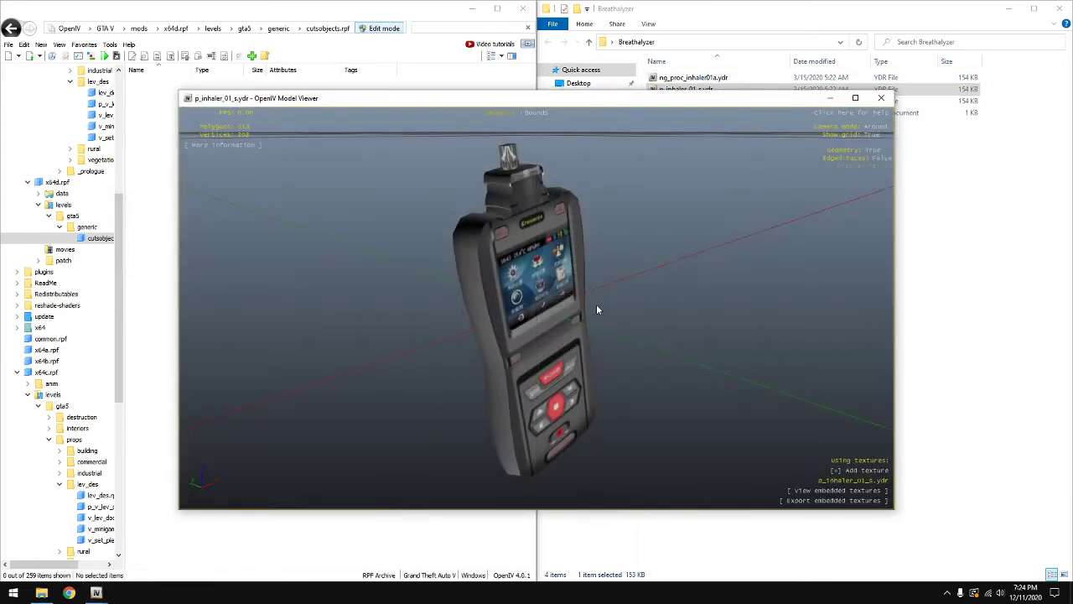
{"action": "left_click_drag", "start_coordinate": [596, 304], "coordinate": [692, 325]}
{"action": "left_click_drag", "start_coordinate": [796, 323], "coordinate": [759, 146]}
{"action": "left_click", "coordinate": [883, 97]}
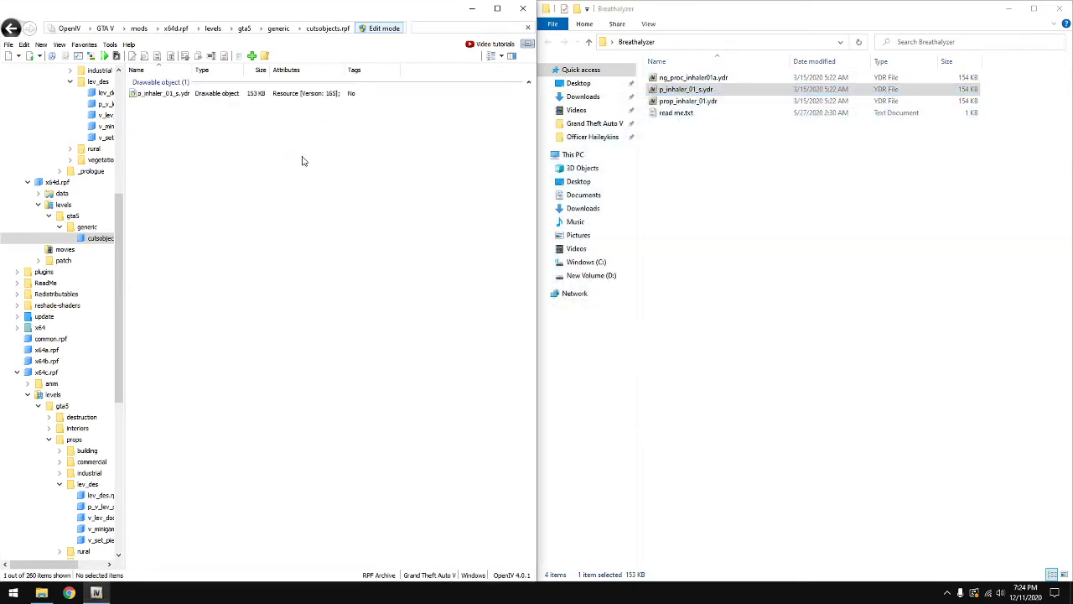
Turn off edit mode and return to the mods folder with the filter cleared
{"action": "left_click", "coordinate": [383, 30]}
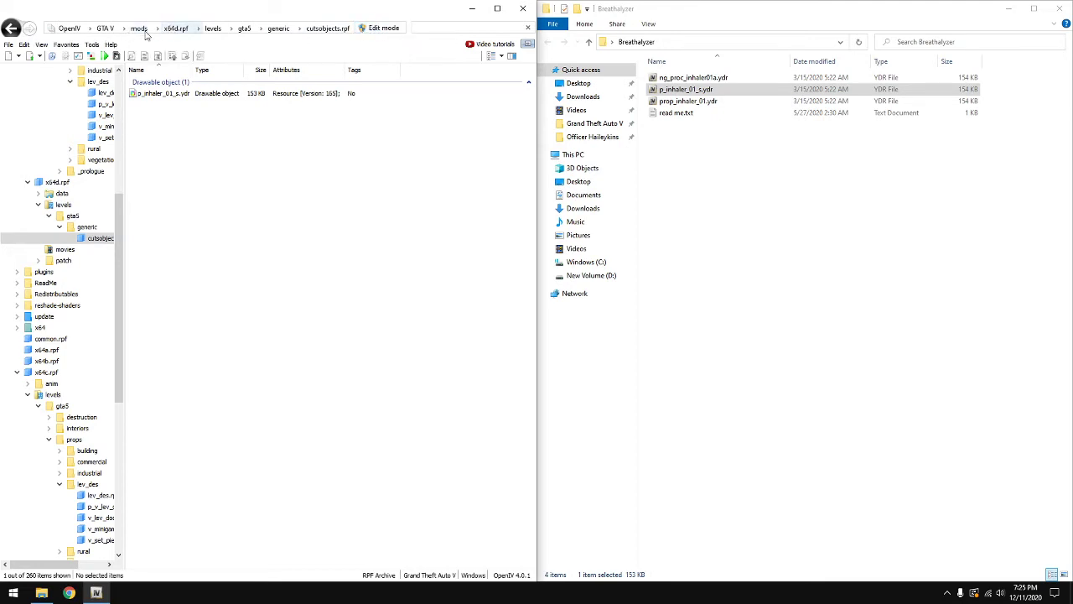
{"action": "left_click", "coordinate": [143, 30]}
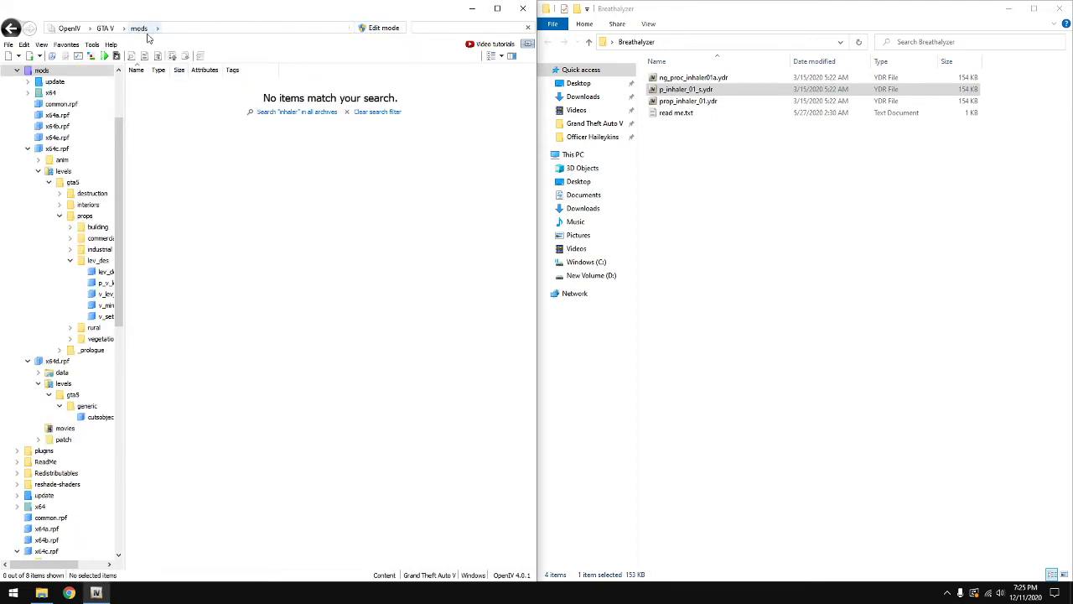
{"action": "left_click", "coordinate": [528, 29]}
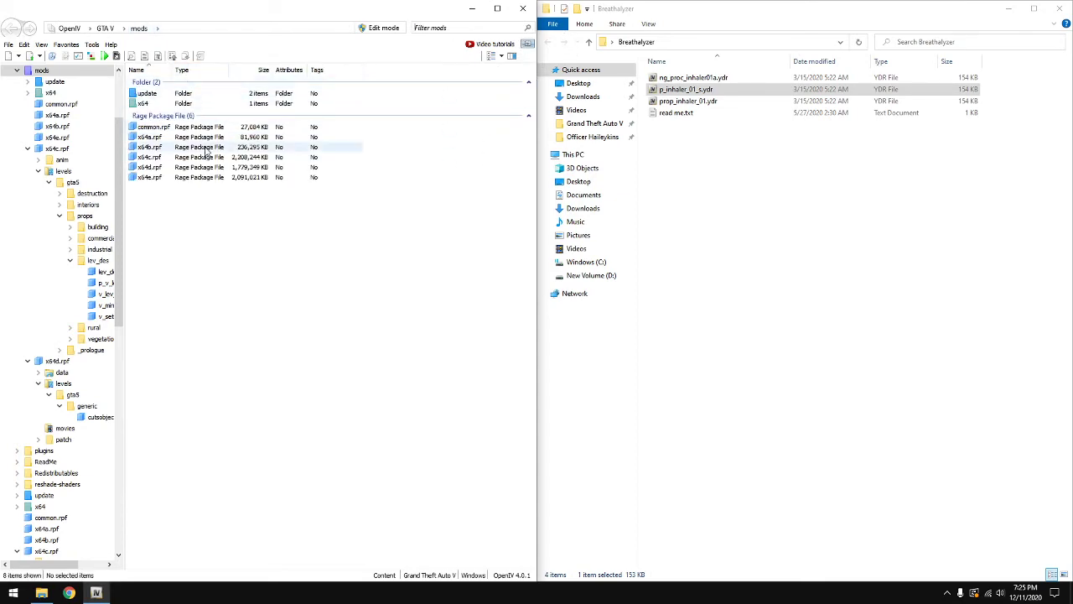
From the GTA V root, open cutsobjects.rpf in the levels, gta5, generic folder of x64g.rpf
{"action": "left_click", "coordinate": [101, 29]}
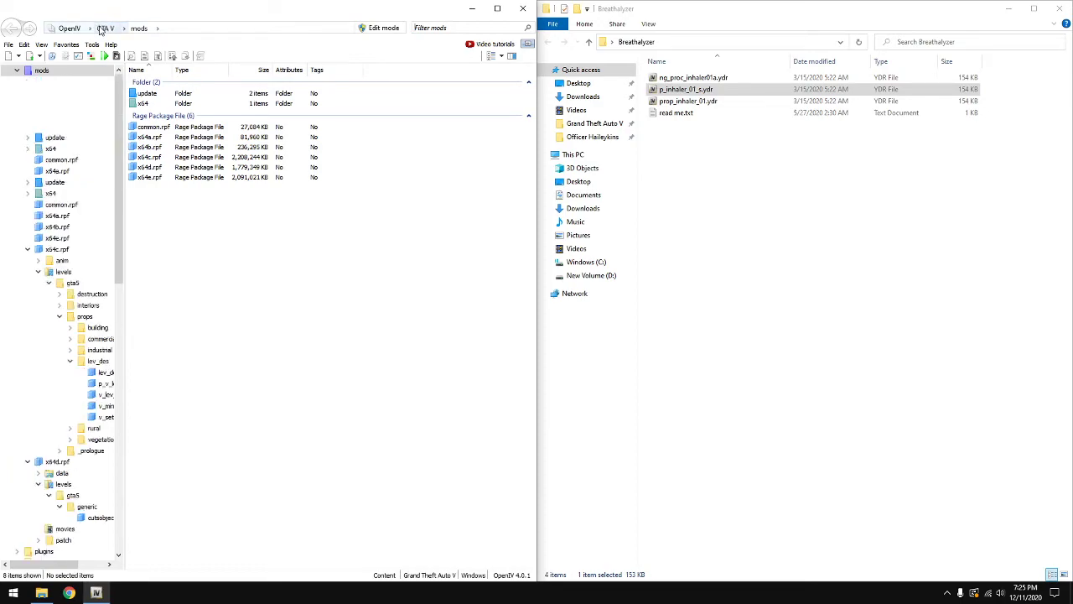
{"action": "left_click_drag", "start_coordinate": [532, 83], "coordinate": [532, 537]}
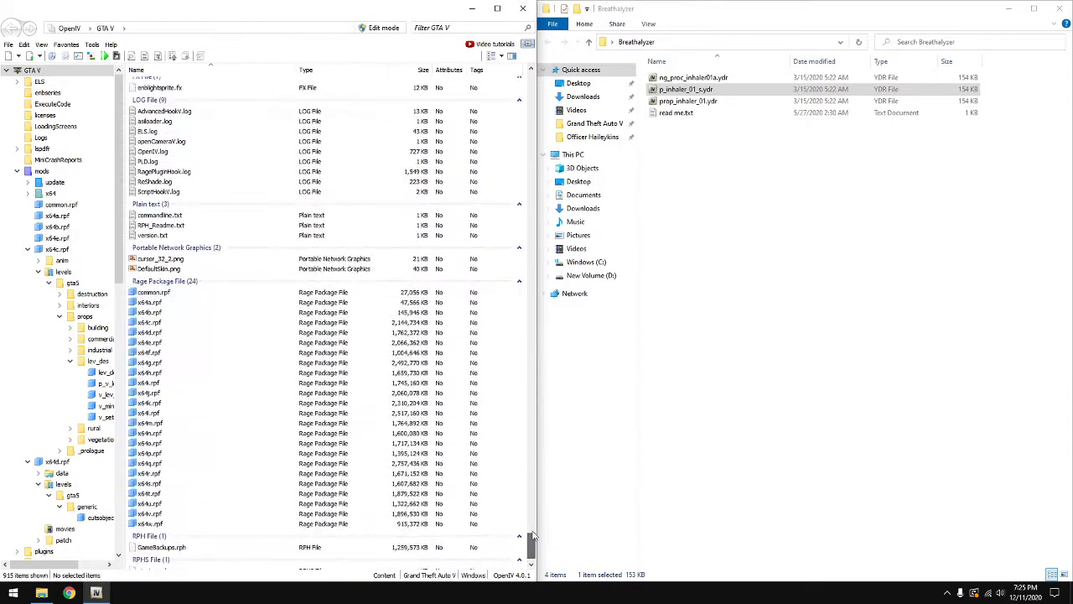
{"action": "double_click", "coordinate": [151, 363]}
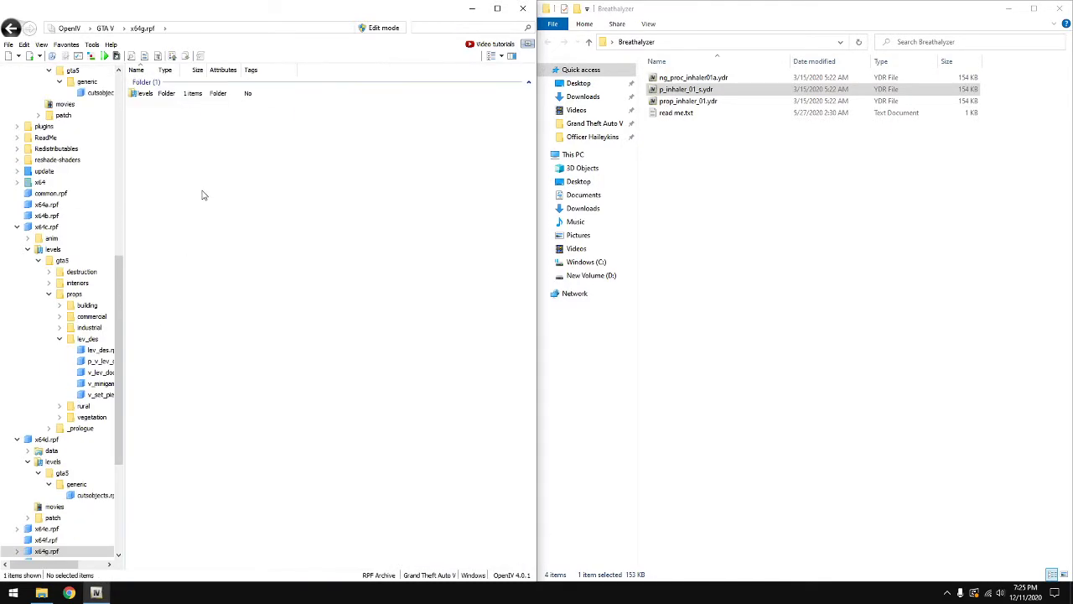
{"action": "double_click", "coordinate": [163, 97]}
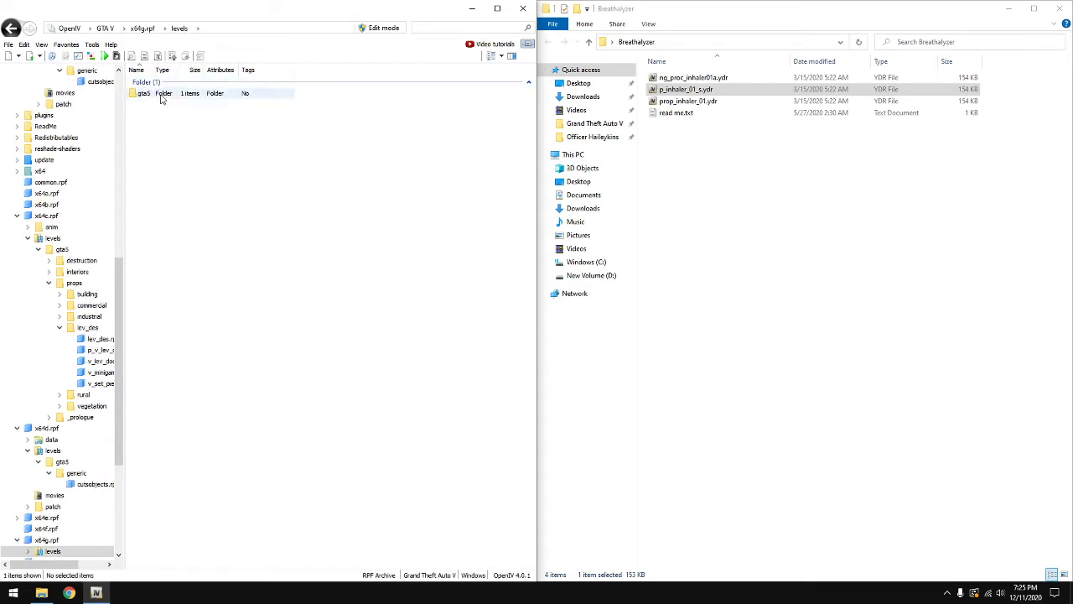
{"action": "double_click", "coordinate": [162, 97]}
{"action": "double_click", "coordinate": [162, 97]}
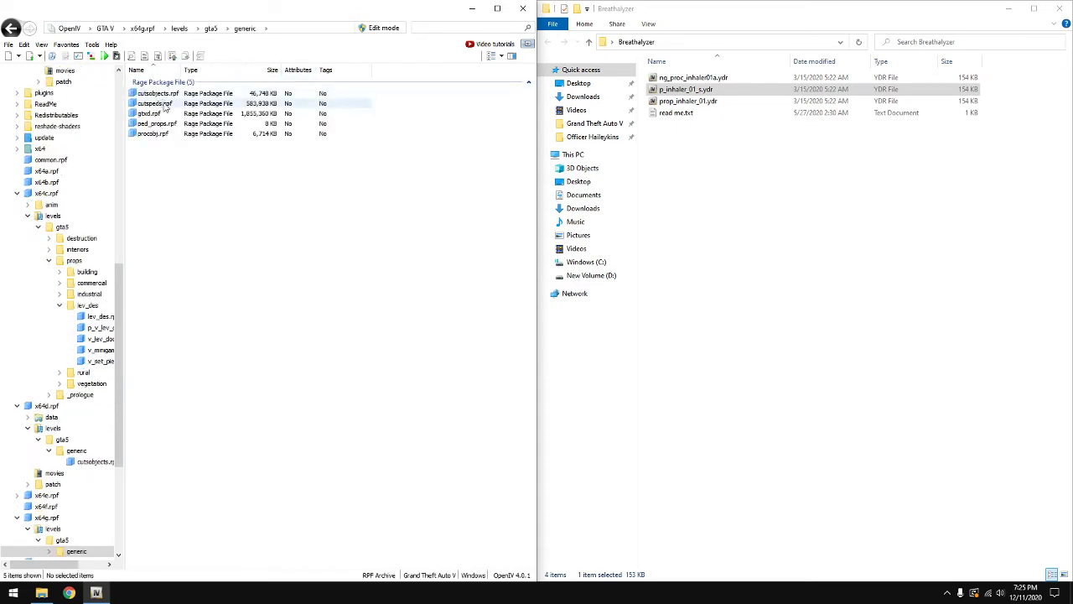
{"action": "left_click", "coordinate": [166, 97]}
{"action": "double_click", "coordinate": [159, 93]}
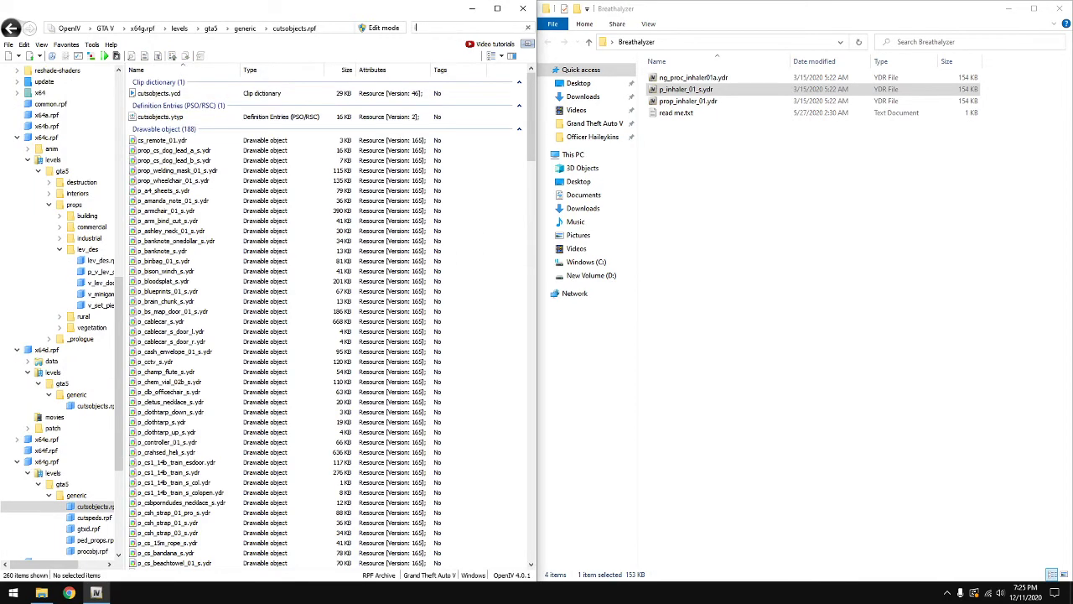
Filter cutsobjects.rpf by "inhaler", then enable edit mode and copy the x64g.rpf archive to the mods folder
{"action": "type", "text": "inhaler"}
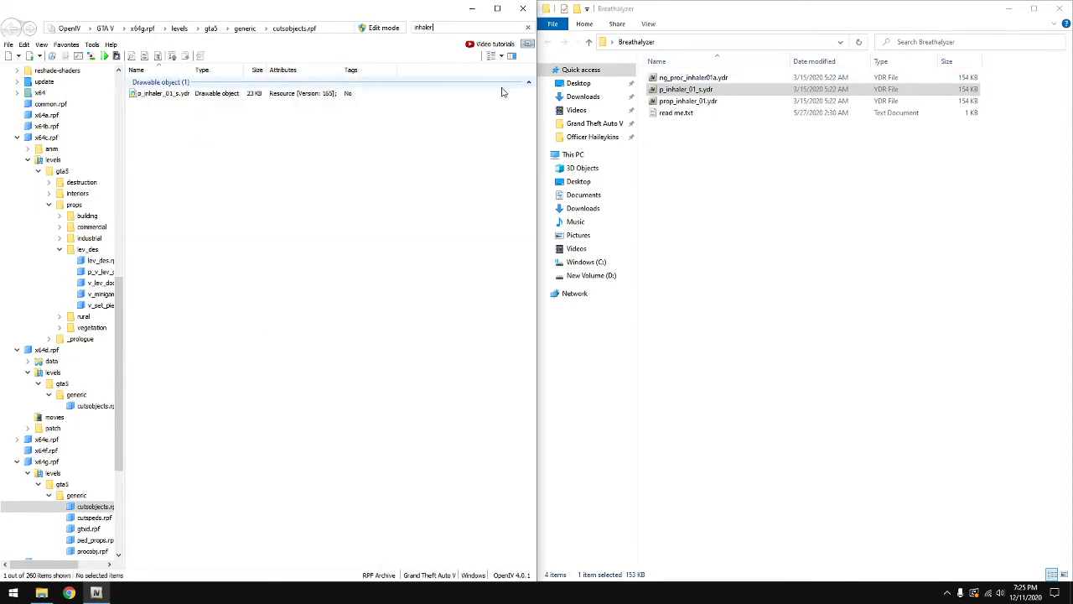
{"action": "left_click", "coordinate": [151, 94]}
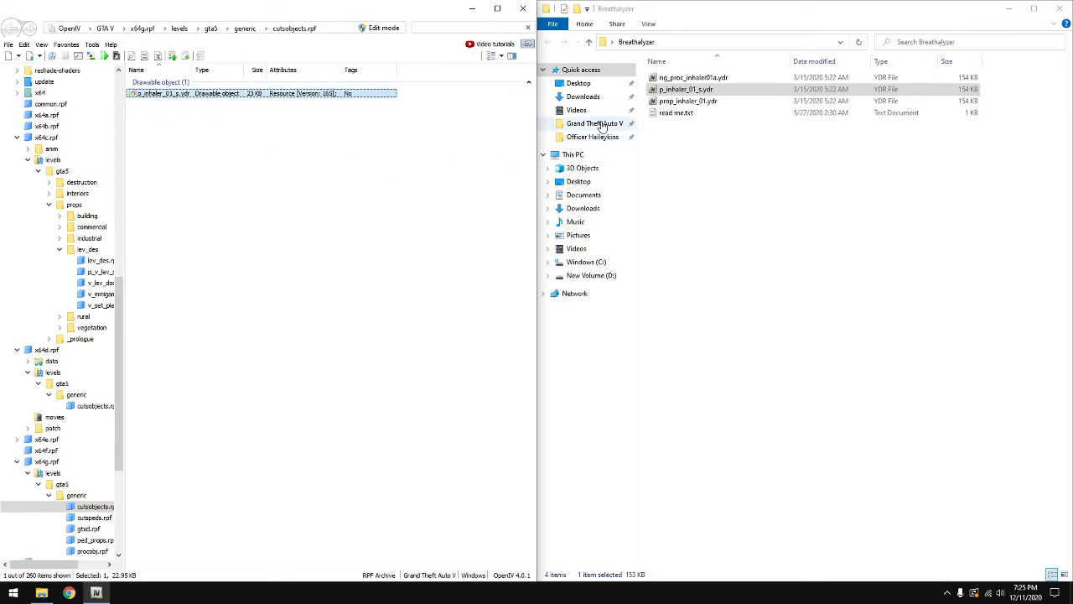
{"action": "left_click", "coordinate": [374, 29]}
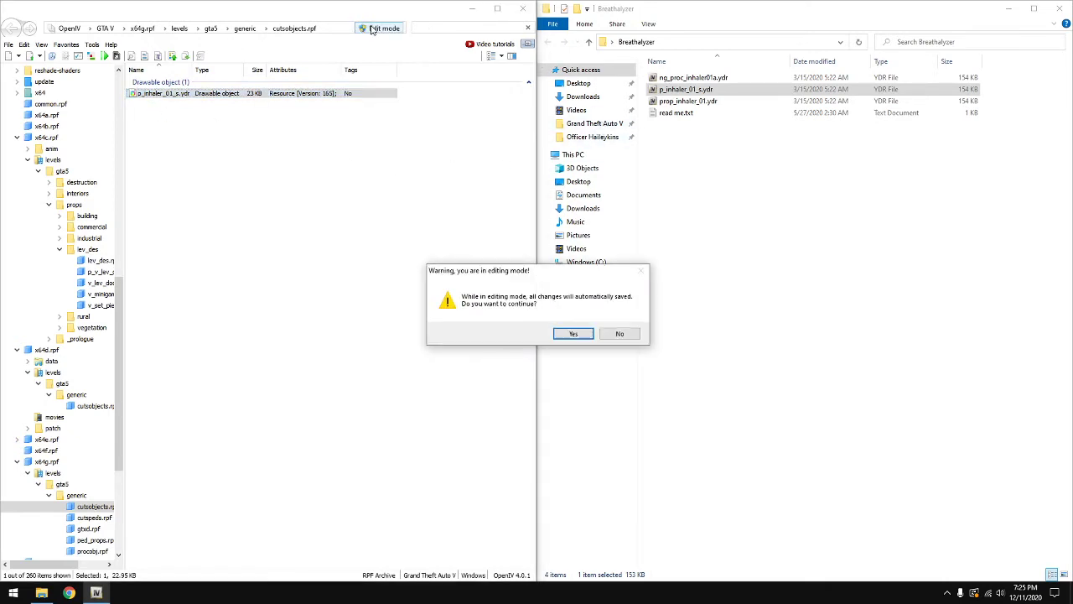
{"action": "left_click", "coordinate": [572, 334]}
{"action": "left_click", "coordinate": [181, 98]}
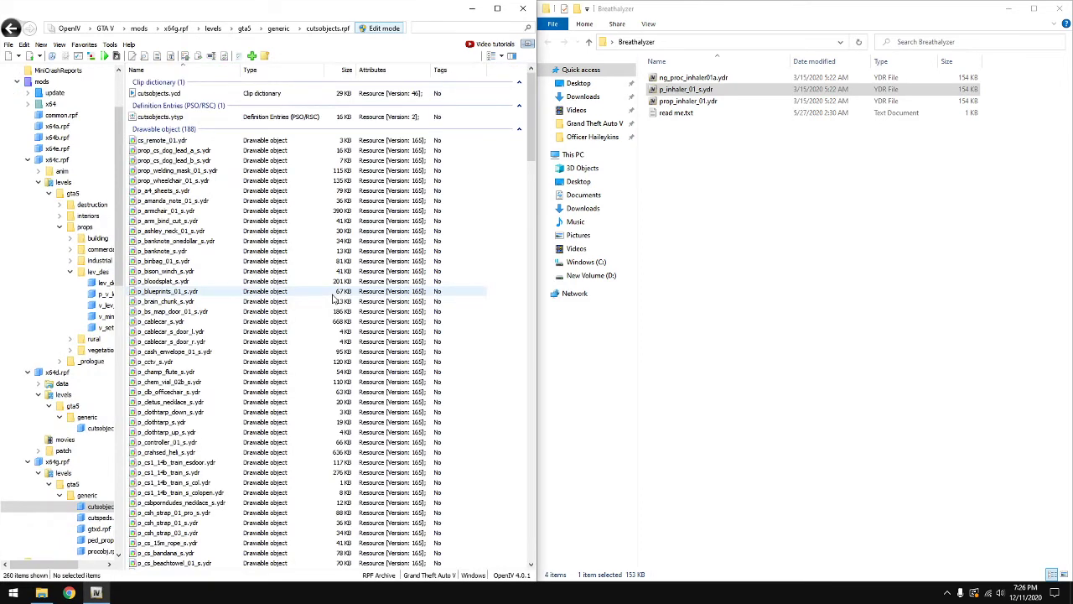
Filter the mods copy of cutsobjects.rpf by "inhaler", and replace its p_inhaler_01_s.ydr with the version from the Breathalyzer folder
{"action": "left_click", "coordinate": [417, 26]}
{"action": "type", "text": "inhaler"}
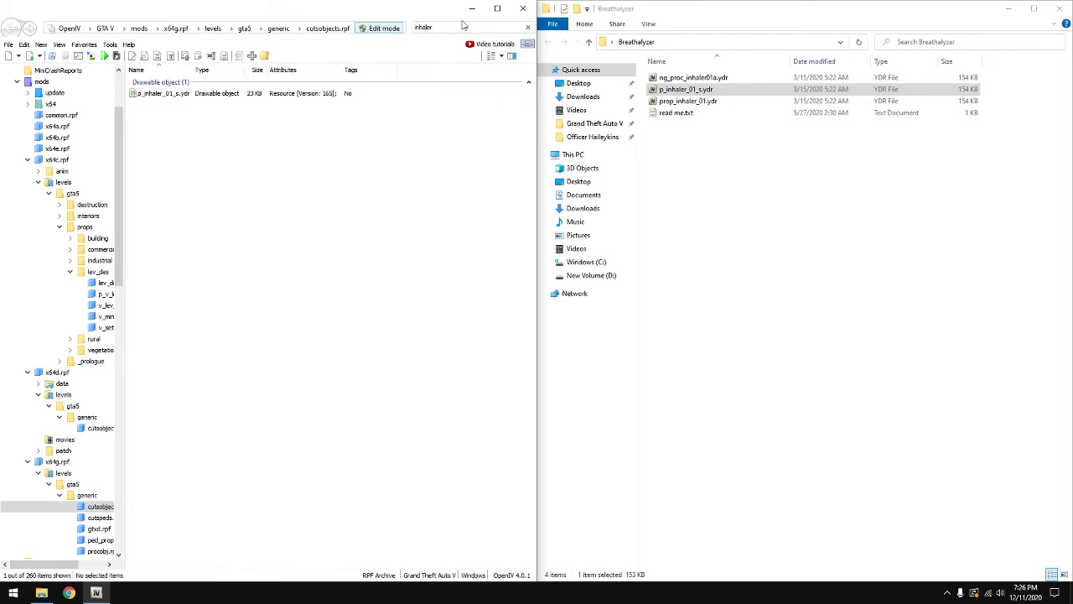
{"action": "left_click", "coordinate": [147, 95]}
{"action": "key", "text": "Delete"}
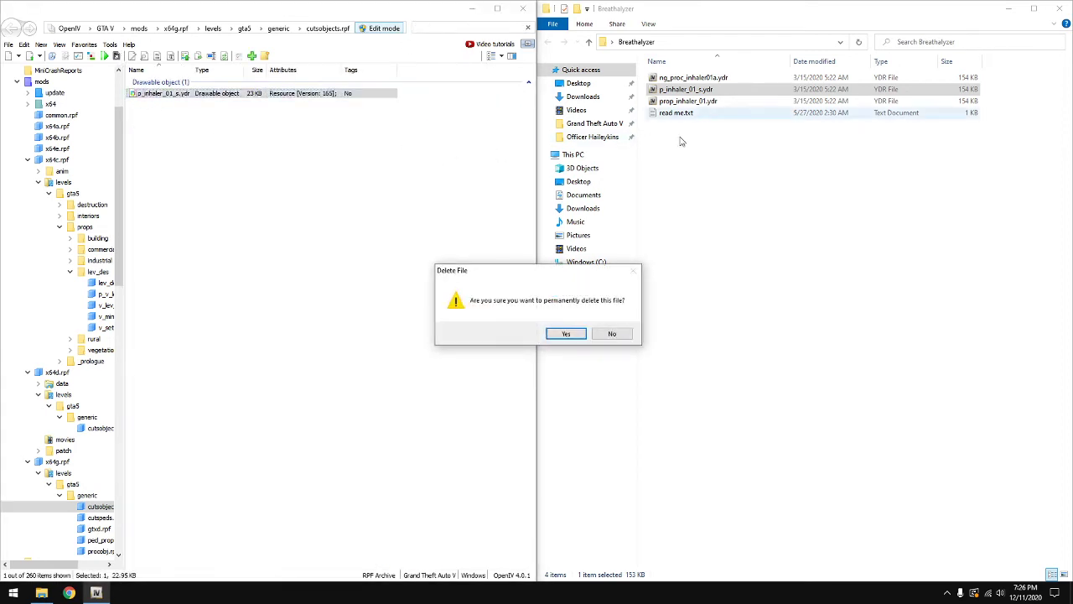
{"action": "left_click", "coordinate": [566, 334]}
{"action": "left_click_drag", "start_coordinate": [686, 89], "coordinate": [283, 242]}
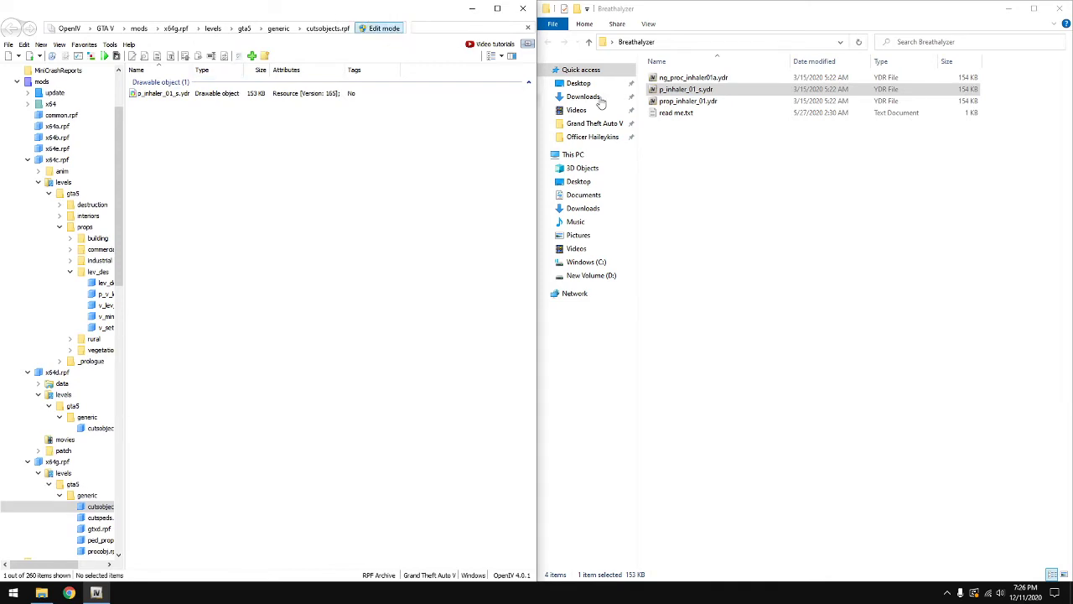
Open procobj.rpf in the generic folder of the x64g.rpf mods copy, and filter it by "inhal"
{"action": "left_click", "coordinate": [698, 78]}
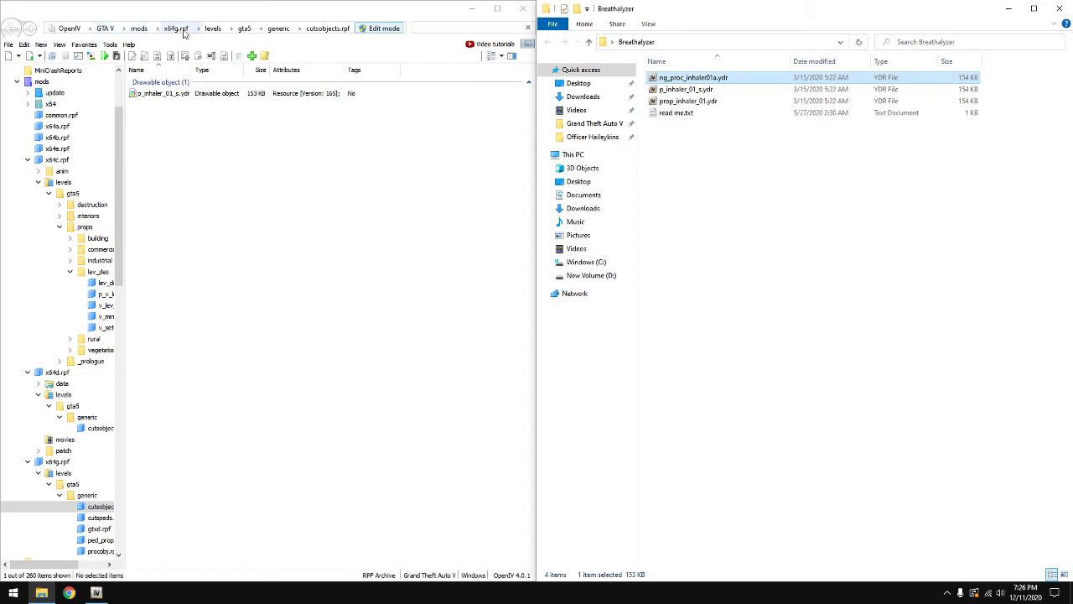
{"action": "left_click", "coordinate": [281, 30]}
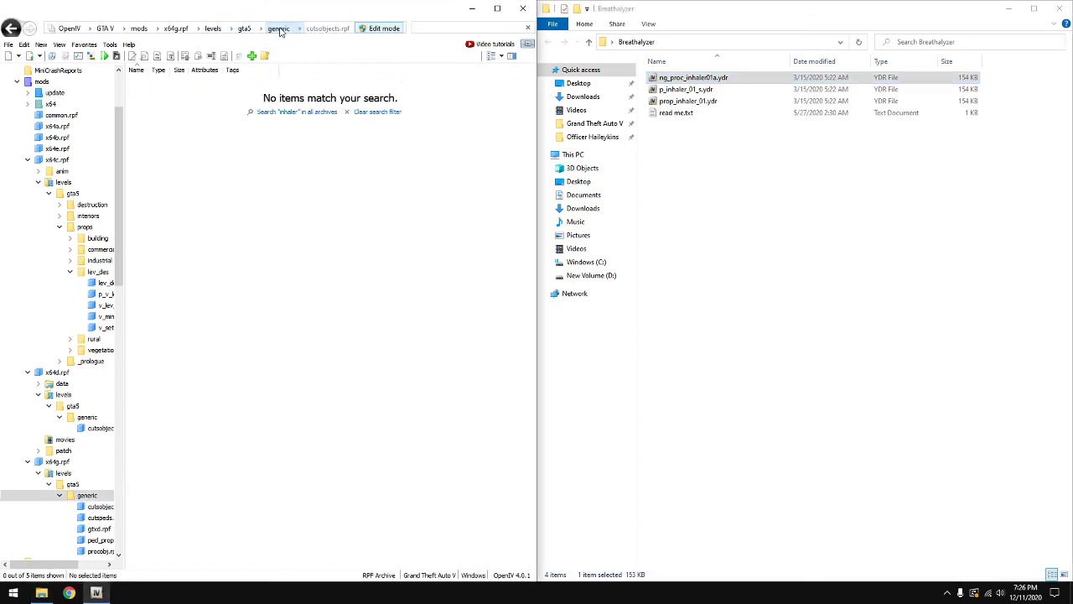
{"action": "left_click", "coordinate": [527, 27]}
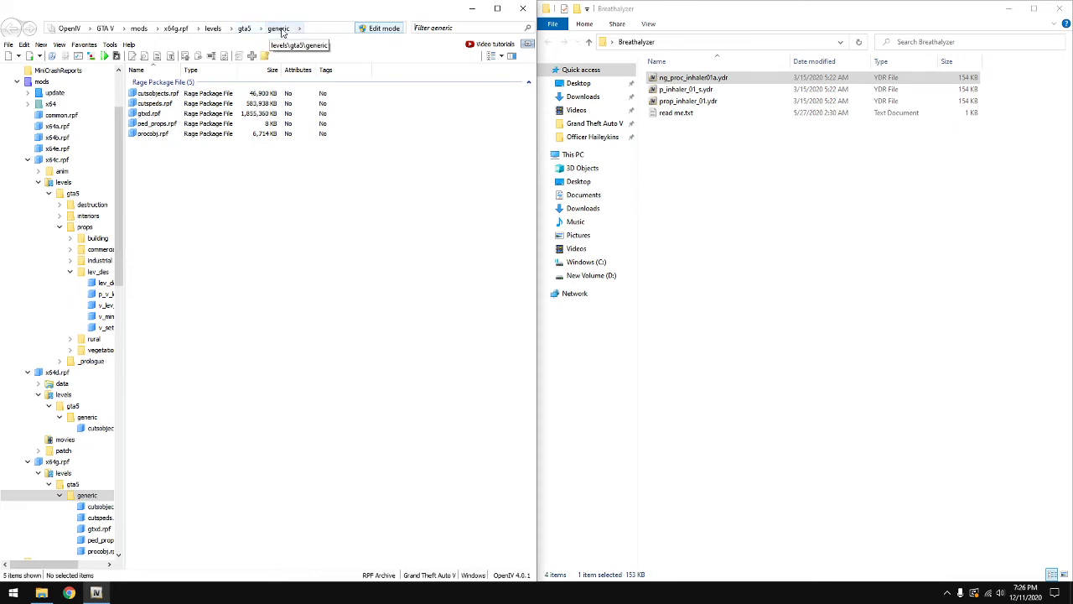
{"action": "double_click", "coordinate": [149, 134]}
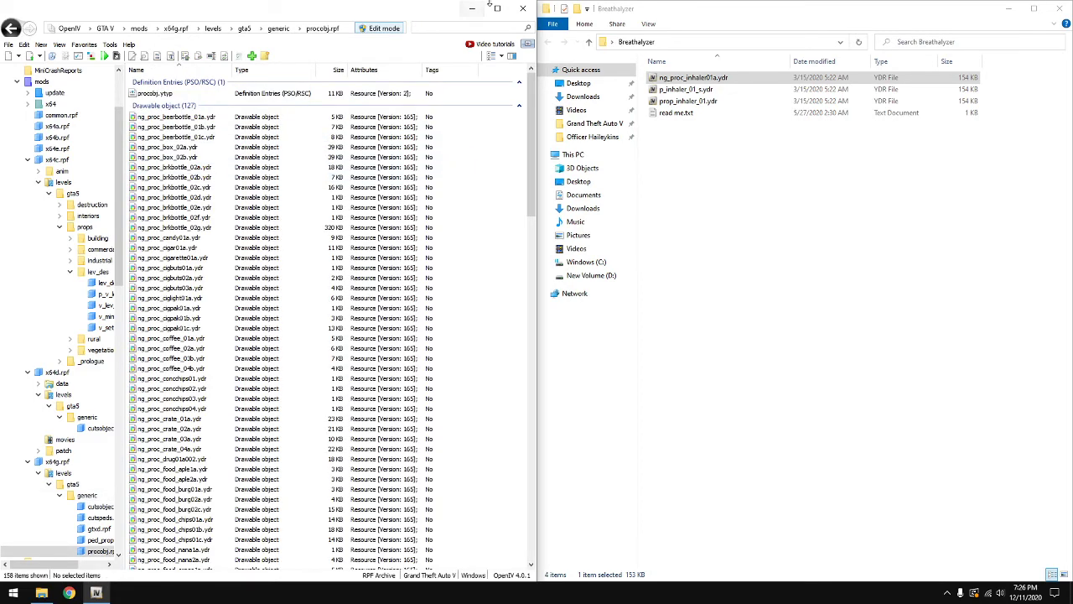
{"action": "left_click", "coordinate": [428, 29]}
{"action": "type", "text": "inhal"}
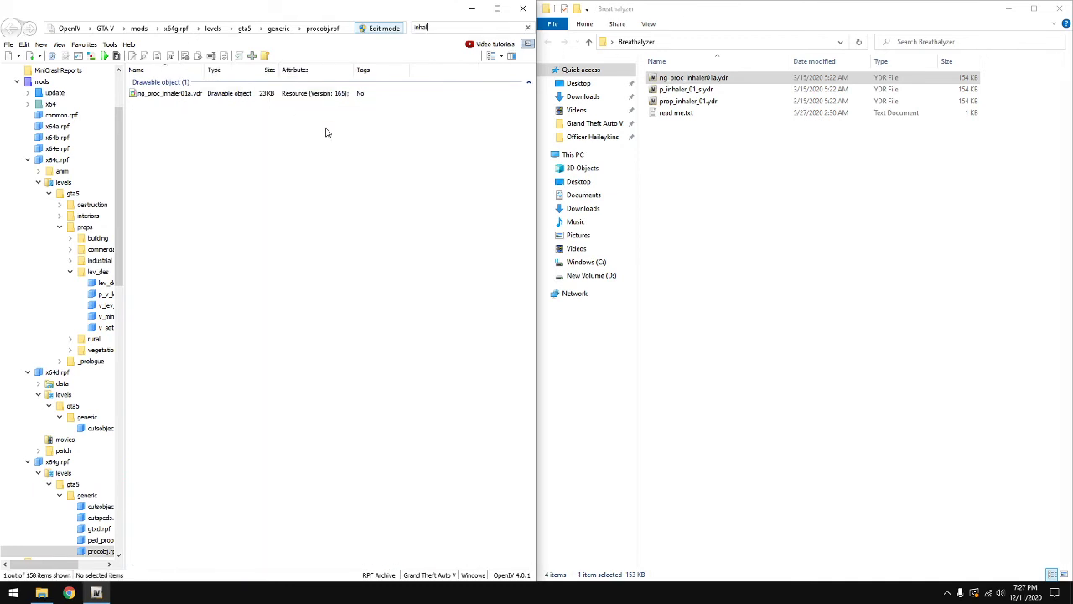
Replace ng_proc_inhaler01a.ydr in procobj.rpf with the version from the Breathalyzer folder, and turn off edit mode
{"action": "left_click", "coordinate": [732, 79]}
{"action": "left_click", "coordinate": [303, 104]}
{"action": "left_click", "coordinate": [195, 94]}
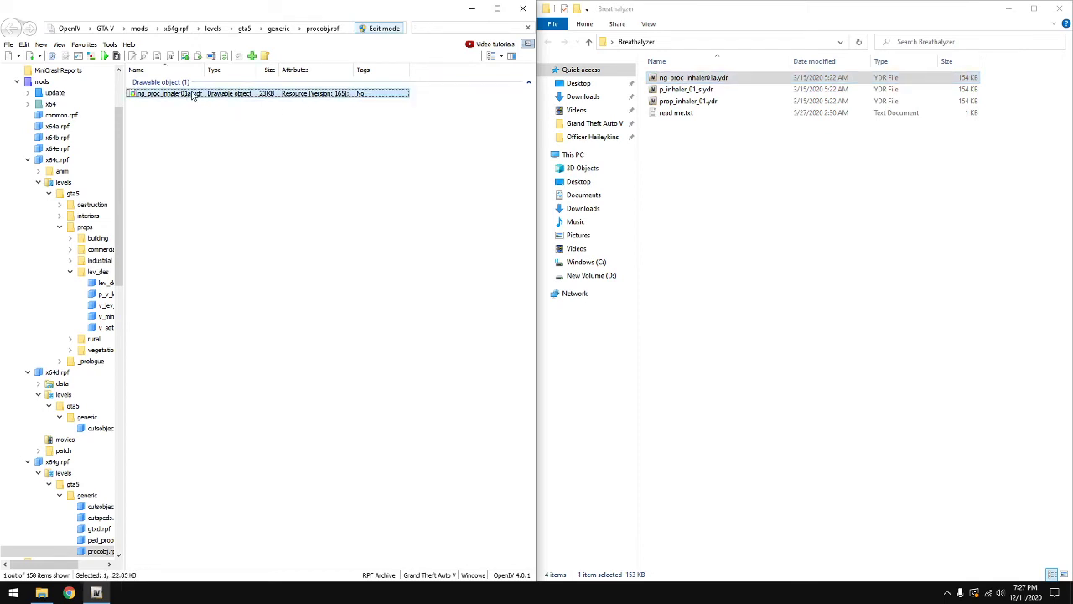
{"action": "key", "text": "Delete"}
{"action": "left_click", "coordinate": [567, 334]}
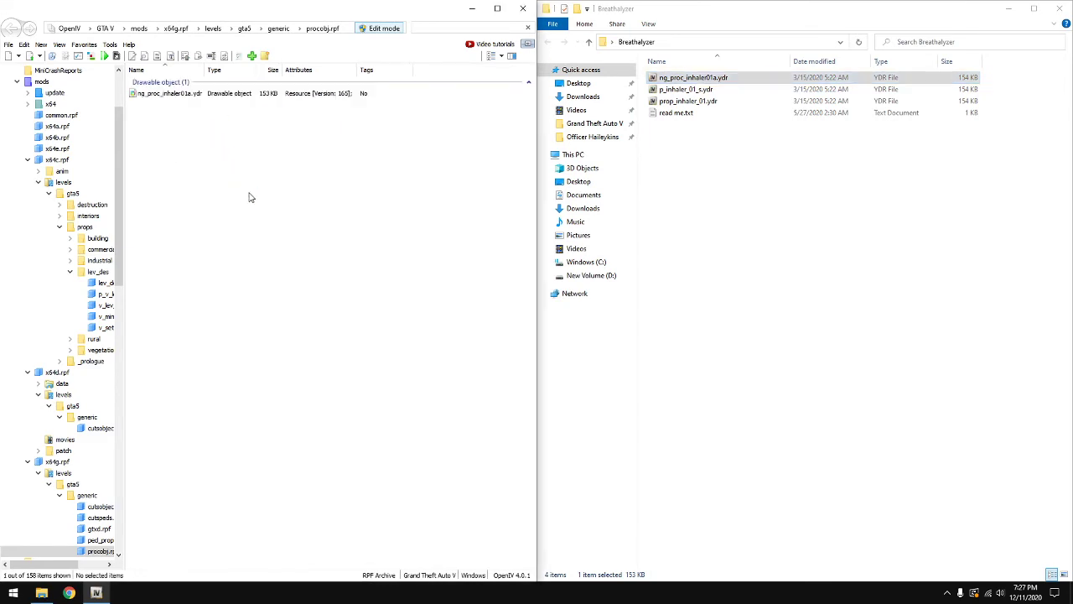
{"action": "left_click", "coordinate": [378, 29]}
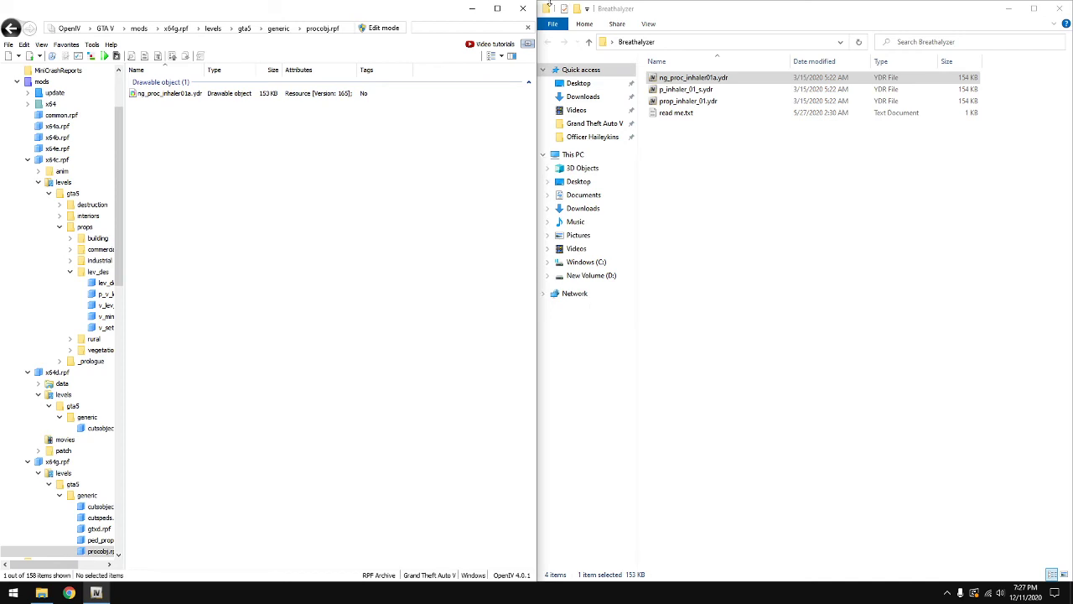
Close OpenIV and the Breathalyzer folder, and launch the game from the RAGE LSPDFR desktop shortcut
{"action": "left_click", "coordinate": [523, 8]}
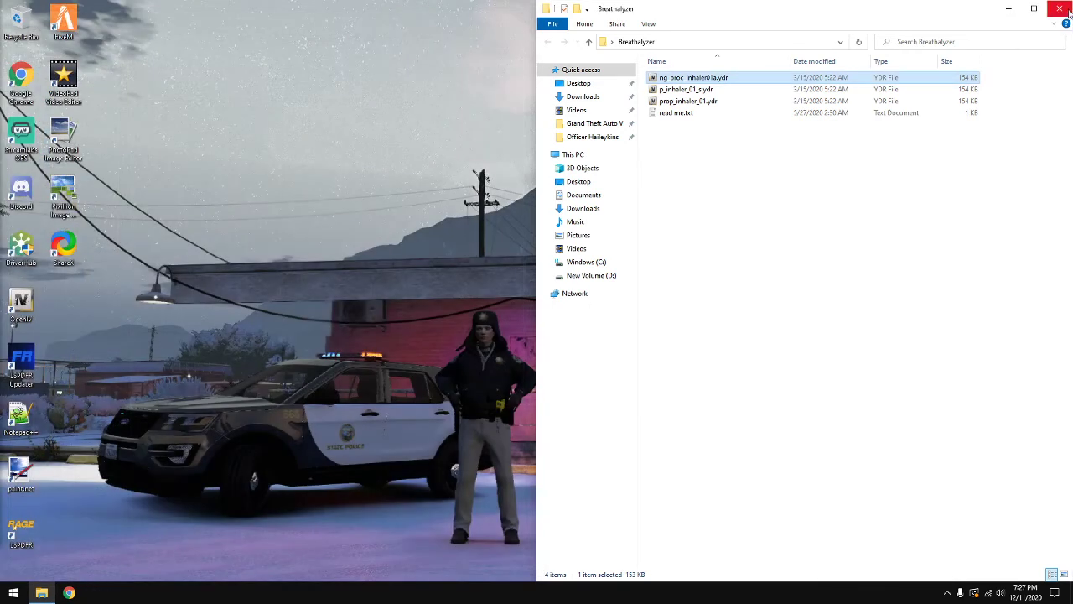
{"action": "left_click", "coordinate": [1060, 9]}
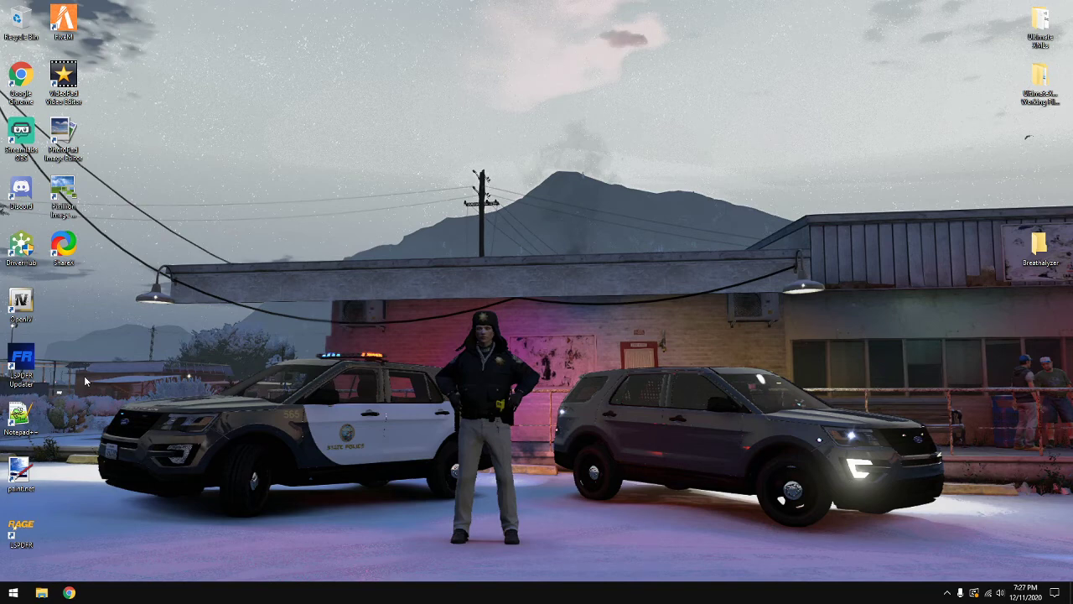
{"action": "double_click", "coordinate": [21, 530]}
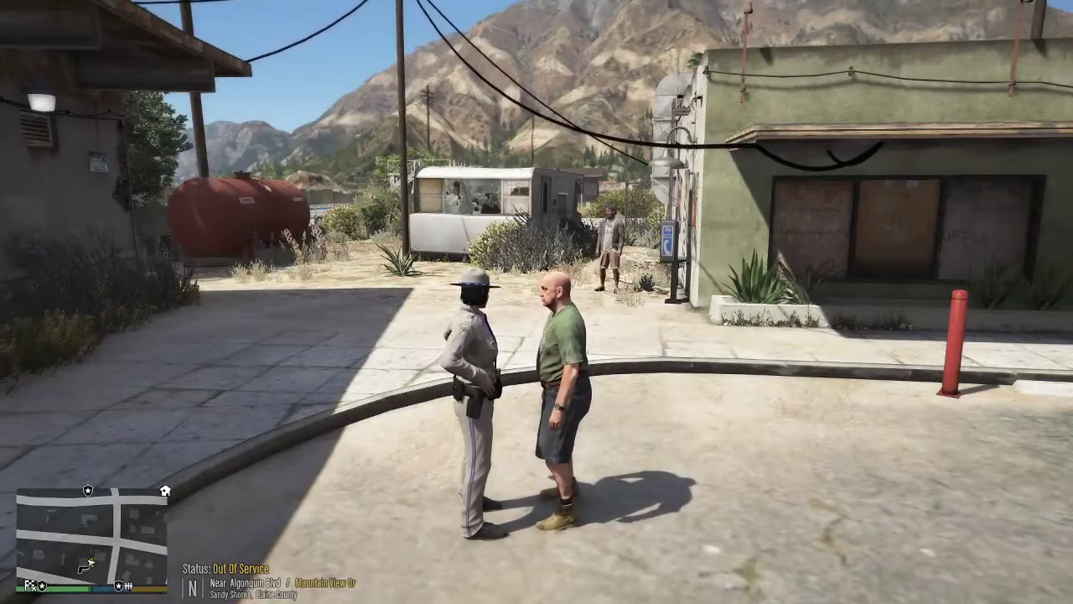
{"action": "key", "text": "e"}
{"action": "key", "text": "Return"}
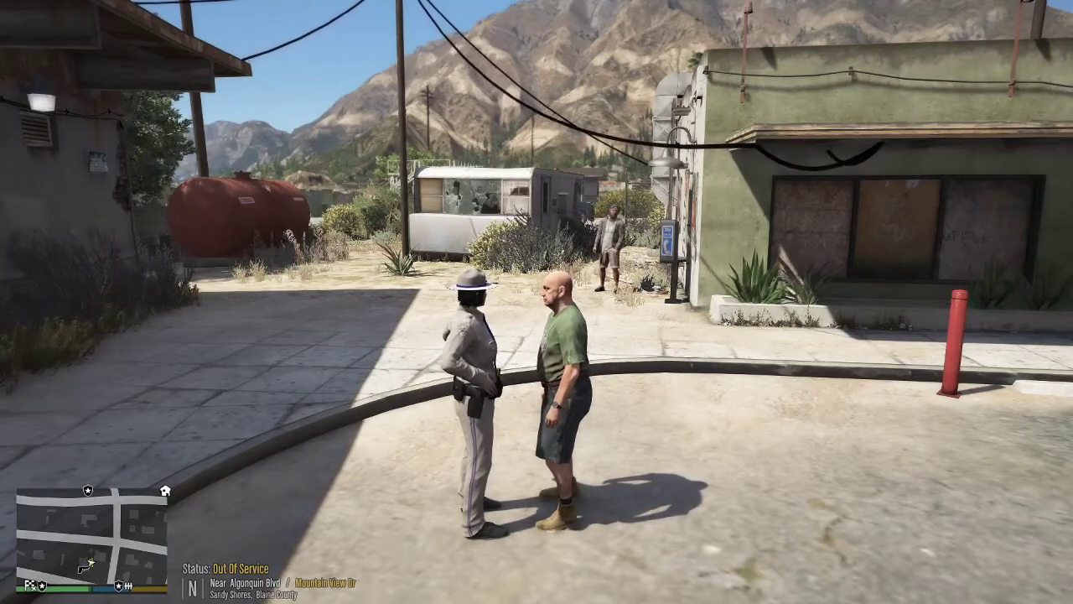
{"action": "key", "text": "e"}
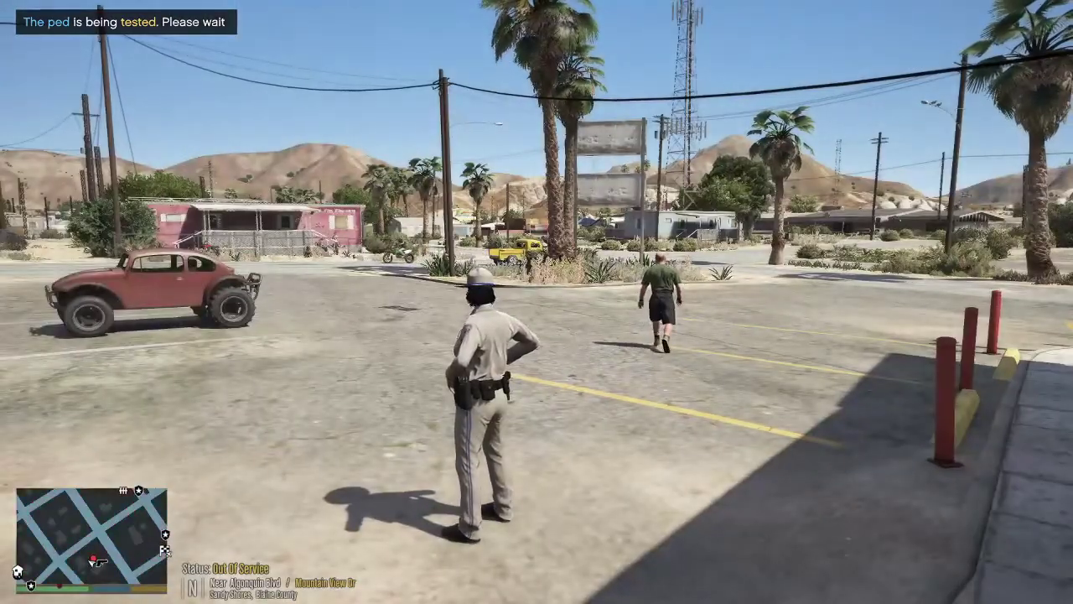
{"action": "key", "text": "Tab"}
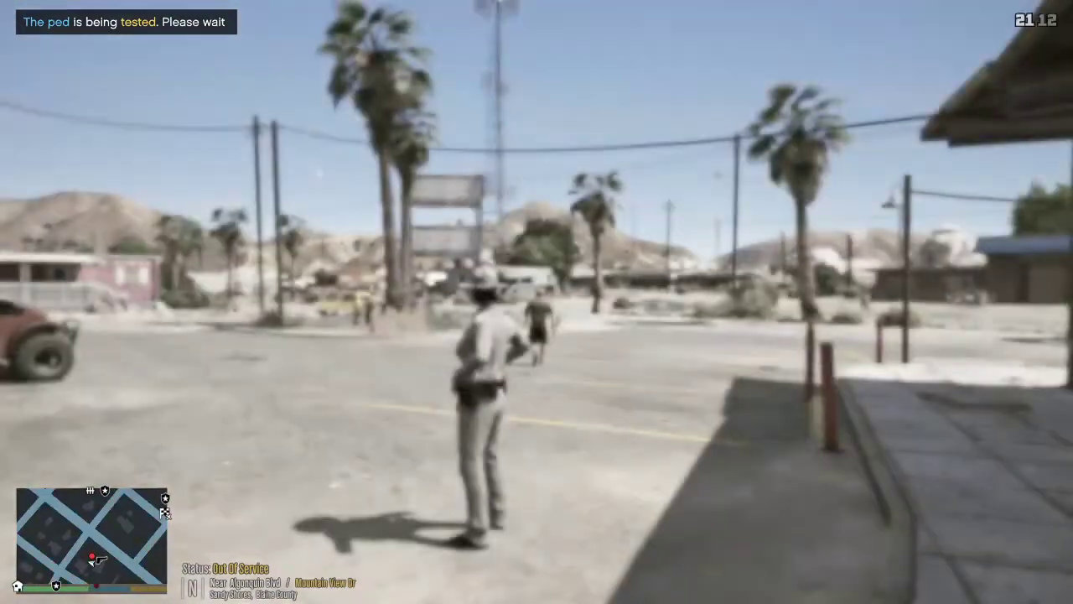
{"action": "right_click", "coordinate": [537, 301]}
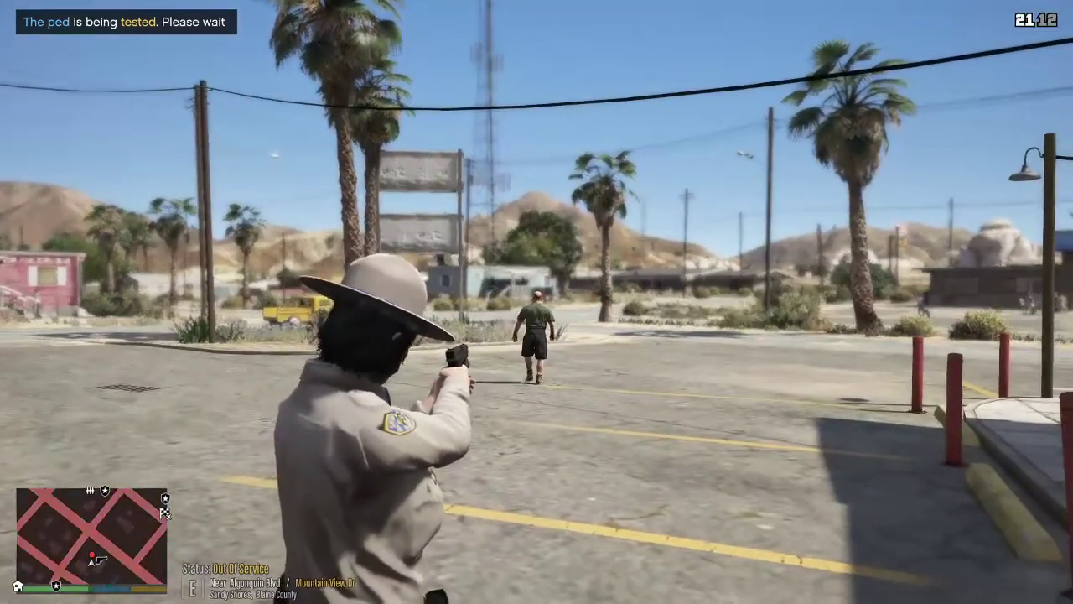
{"action": "left_click", "coordinate": [537, 302]}
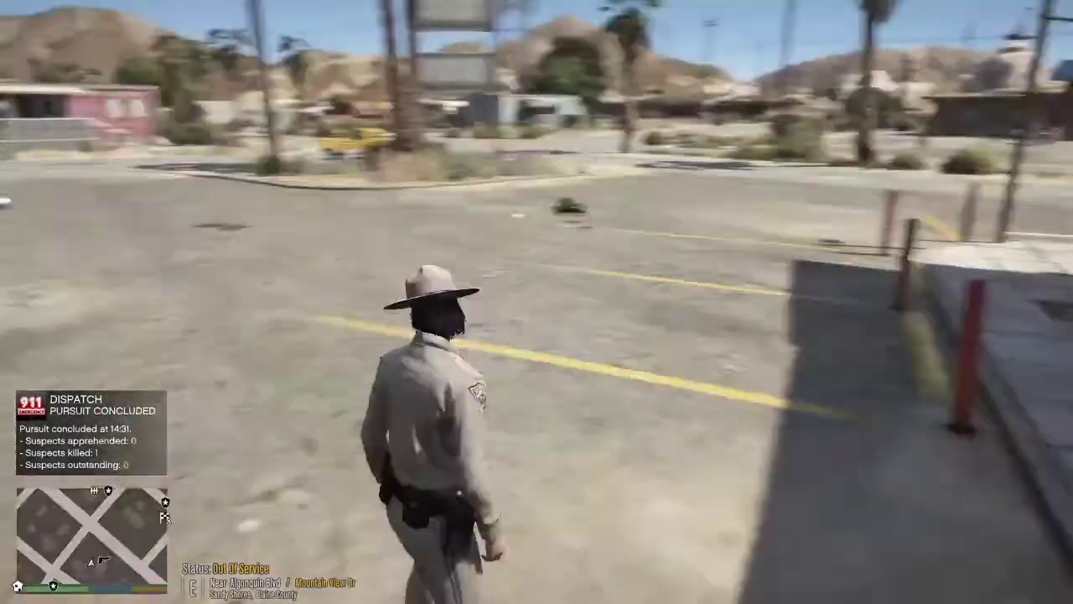
Catch up with the pedestrian walking behind the building, and run a Breathalyzer Test on him through Stop The Ped
{"action": "key", "text": "w"}
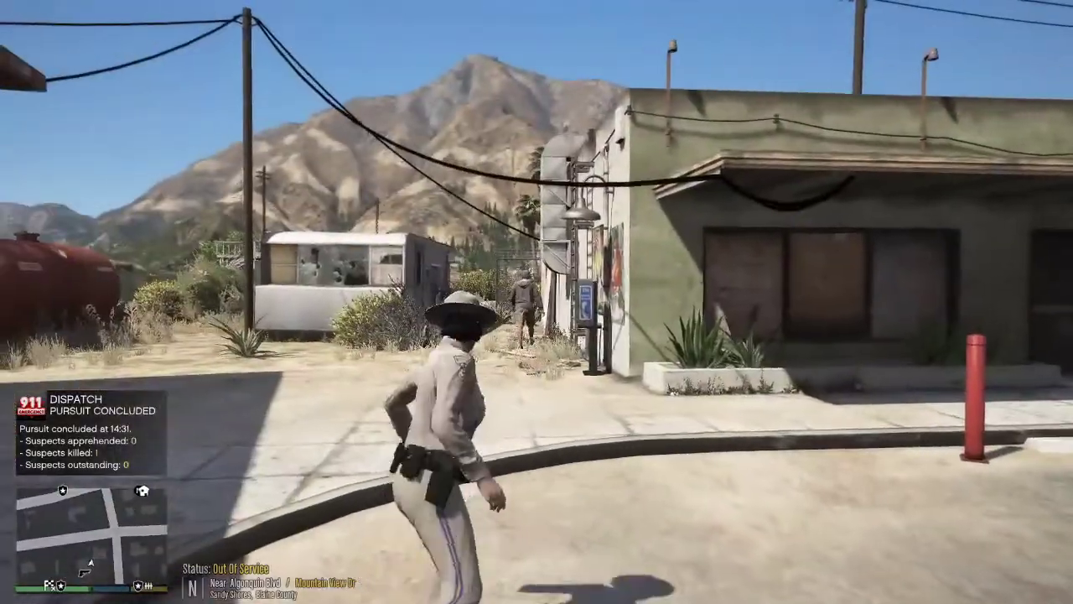
{"action": "key", "text": "w"}
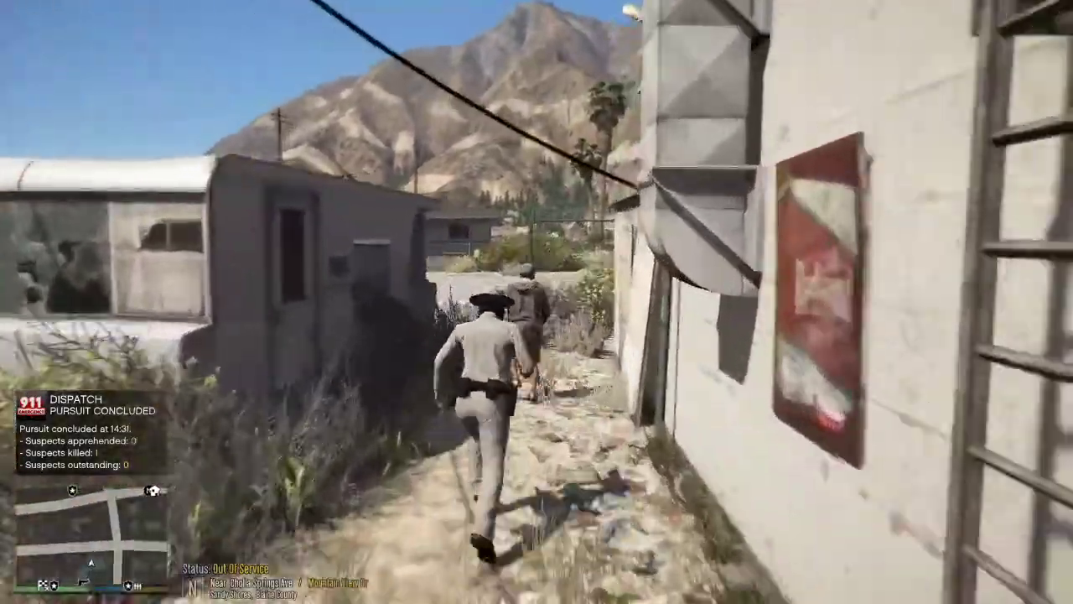
{"action": "key", "text": "w"}
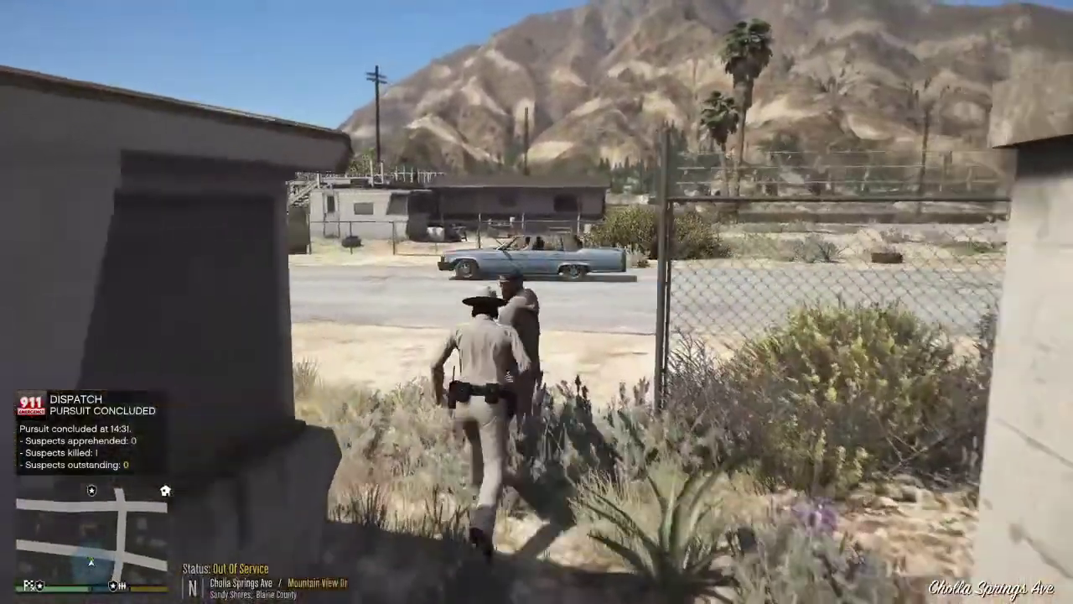
{"action": "key", "text": "e"}
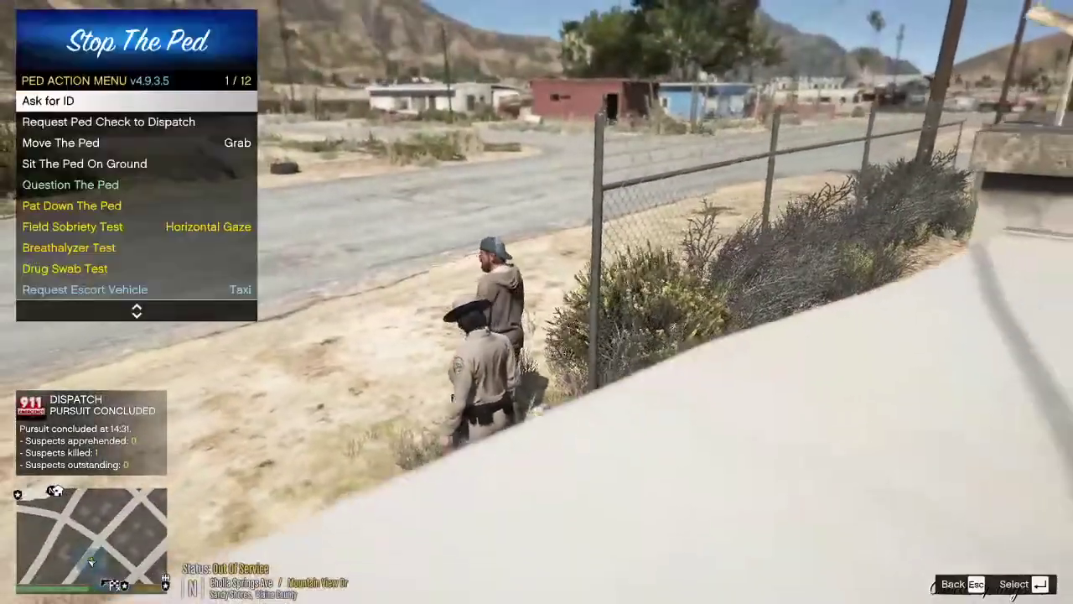
{"action": "key", "text": "Down"}
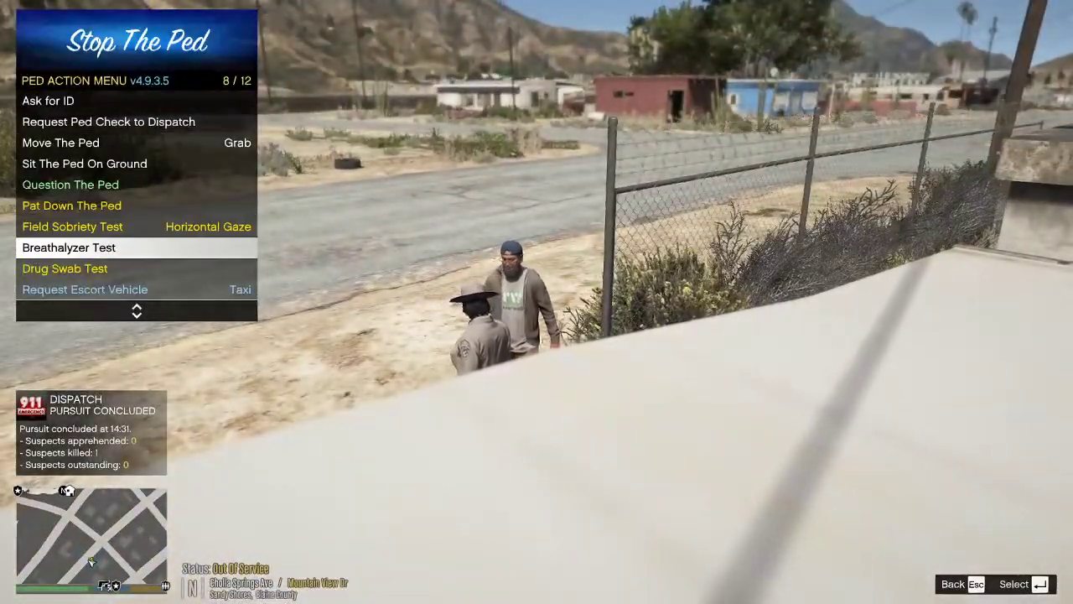
{"action": "key", "text": "Return"}
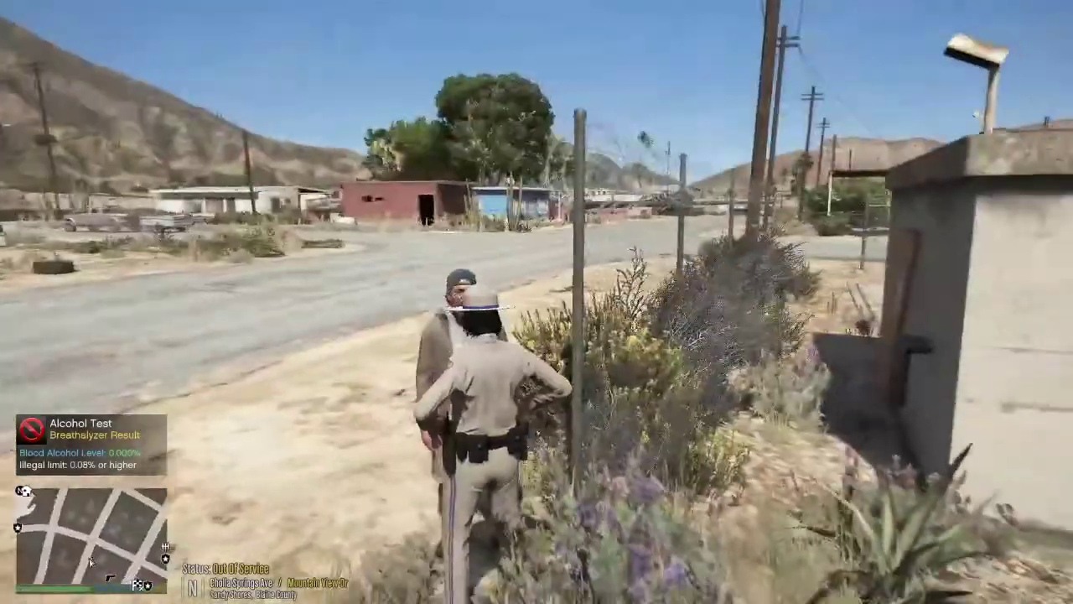
{"action": "key", "text": "w"}
{"action": "key", "text": "w"}
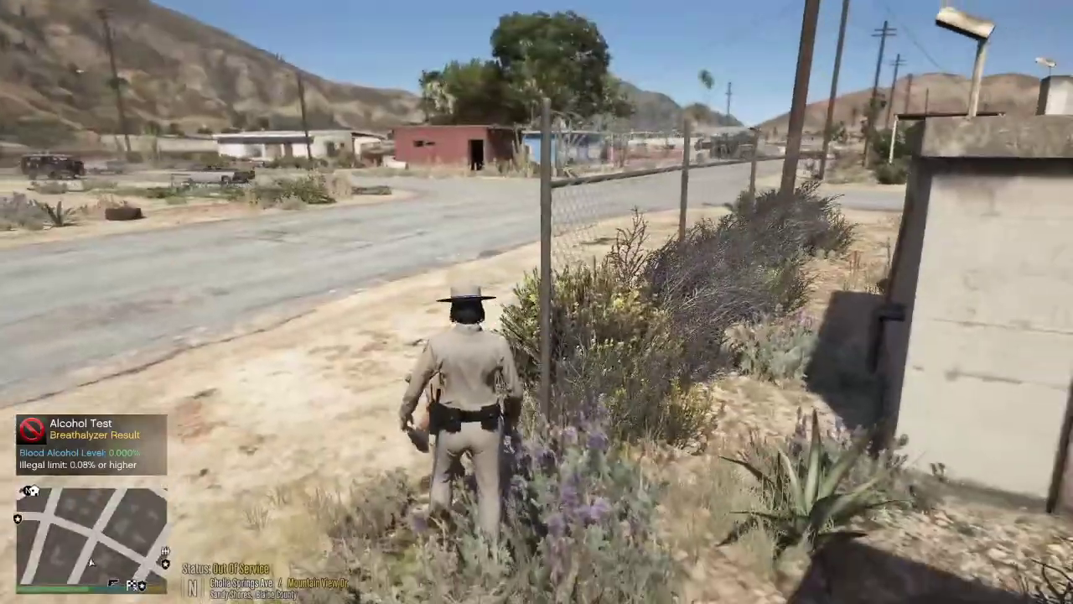
{"action": "key", "text": "w"}
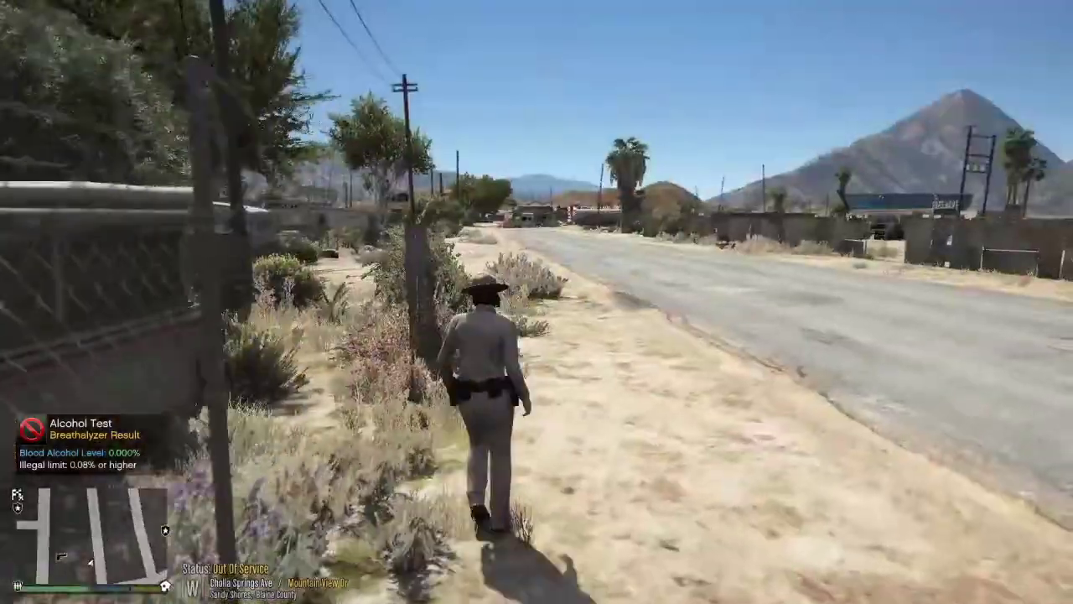
{"action": "key", "text": "w"}
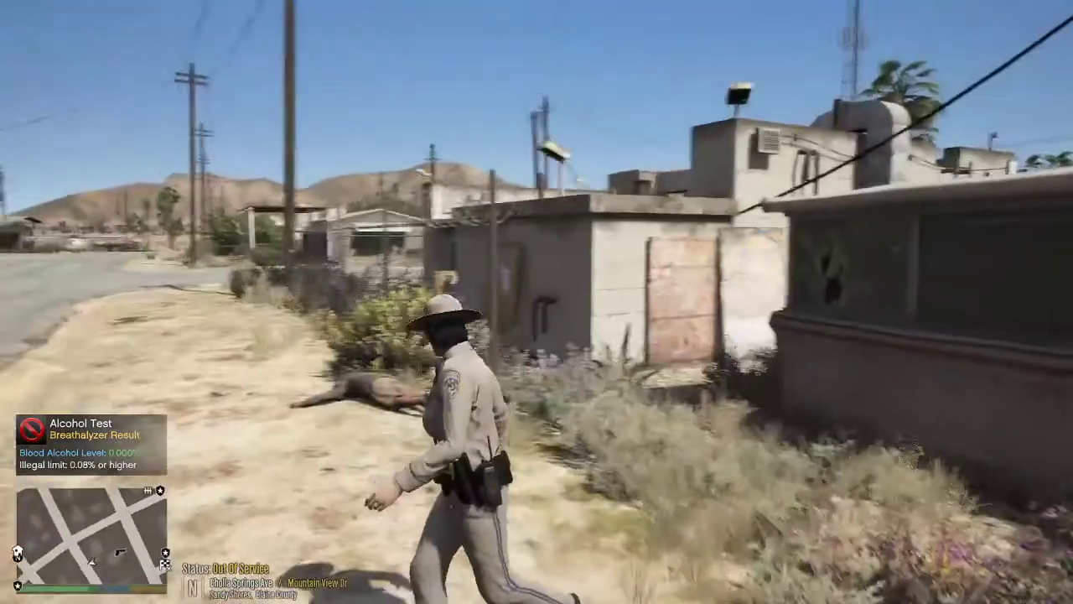
{"action": "key", "text": "w"}
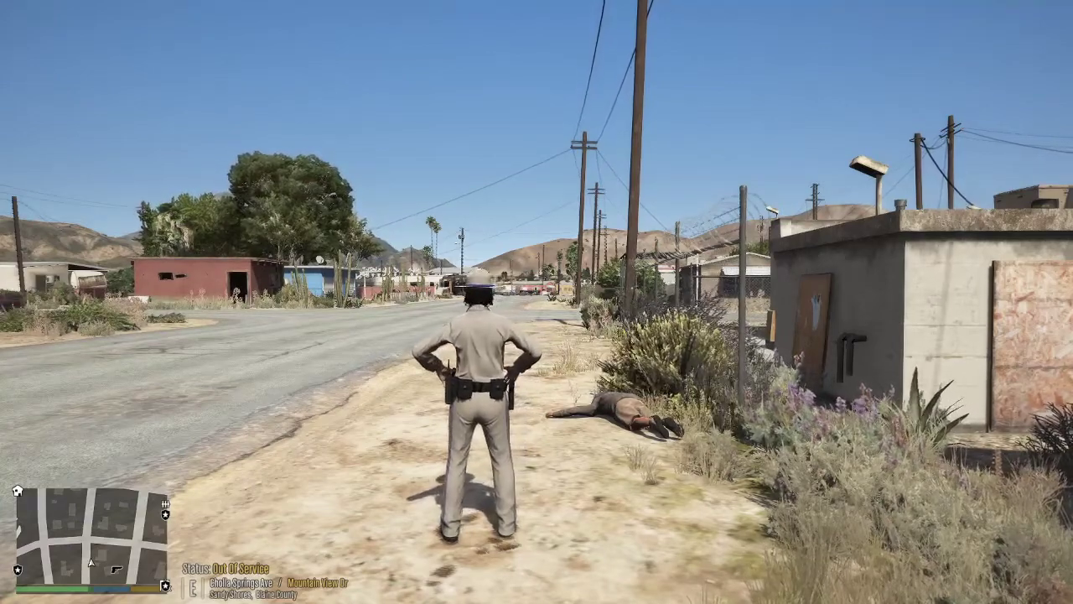
{"action": "key", "text": "v"}
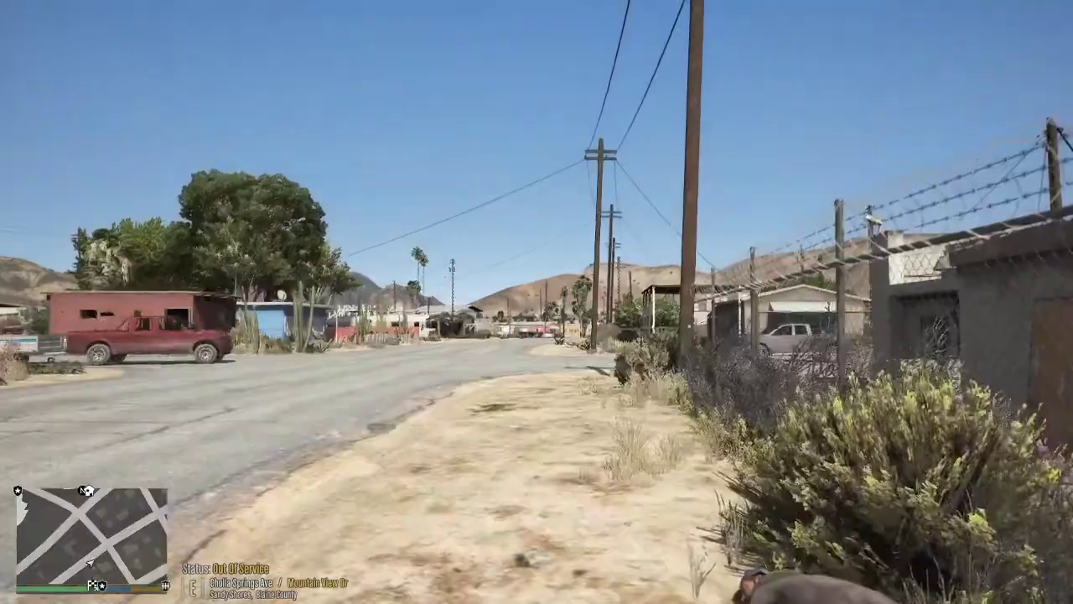